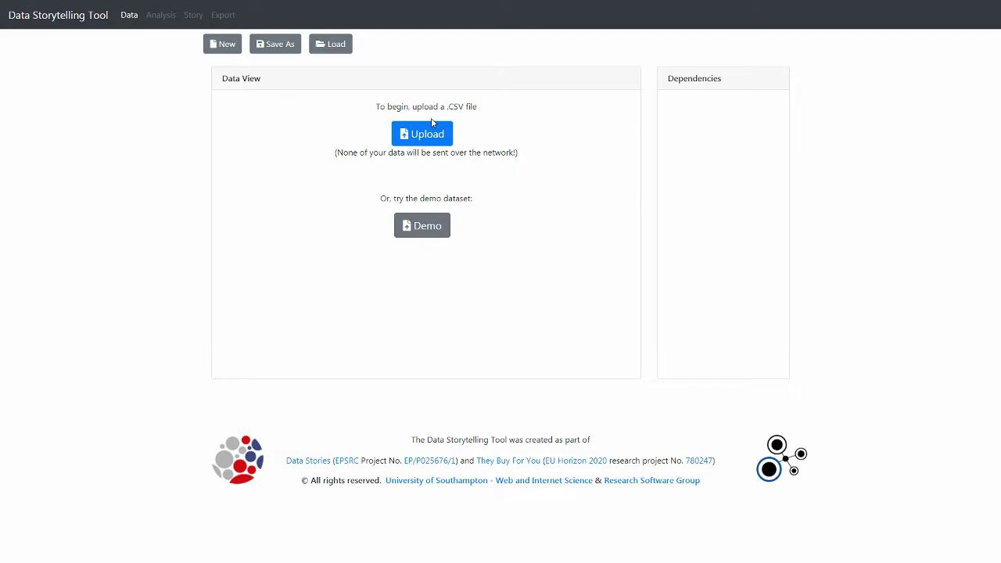
Step: Load the demo dataset and review its fields, example values and the datatype options for release date
left_click(417, 225)
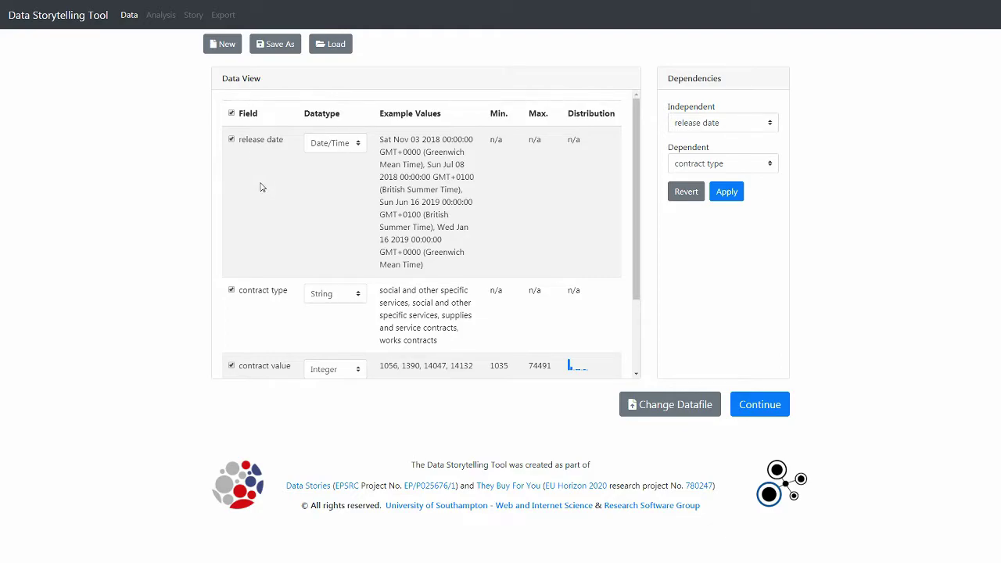
scroll(271, 321, "down", 1)
scroll(272, 320, "down", 2)
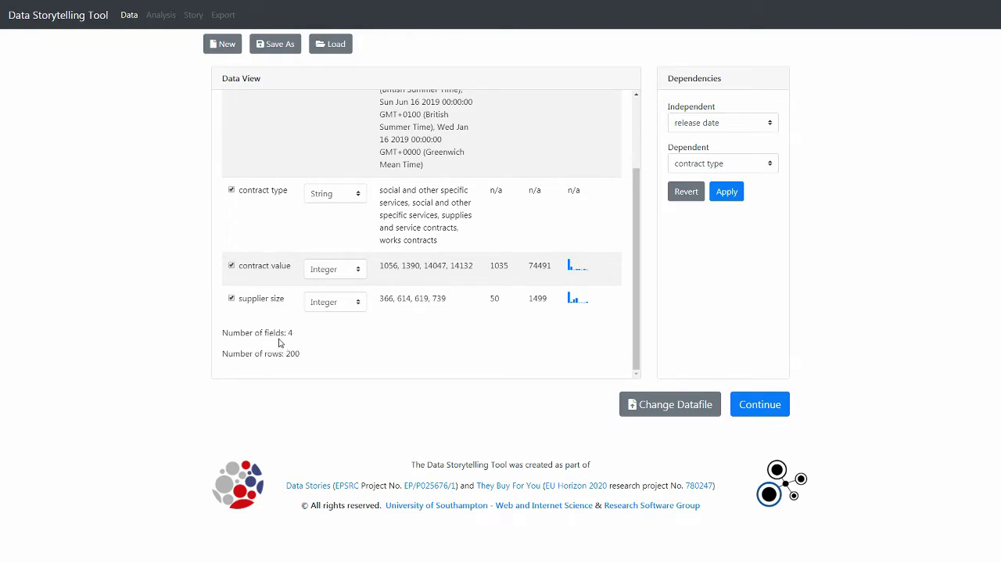
scroll(280, 342, "up", 2)
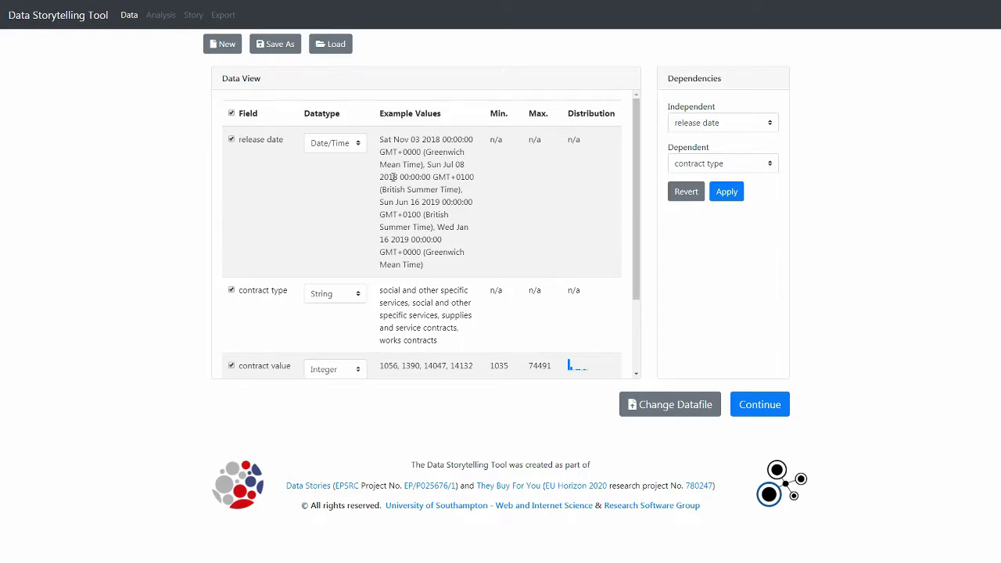
left_click(350, 144)
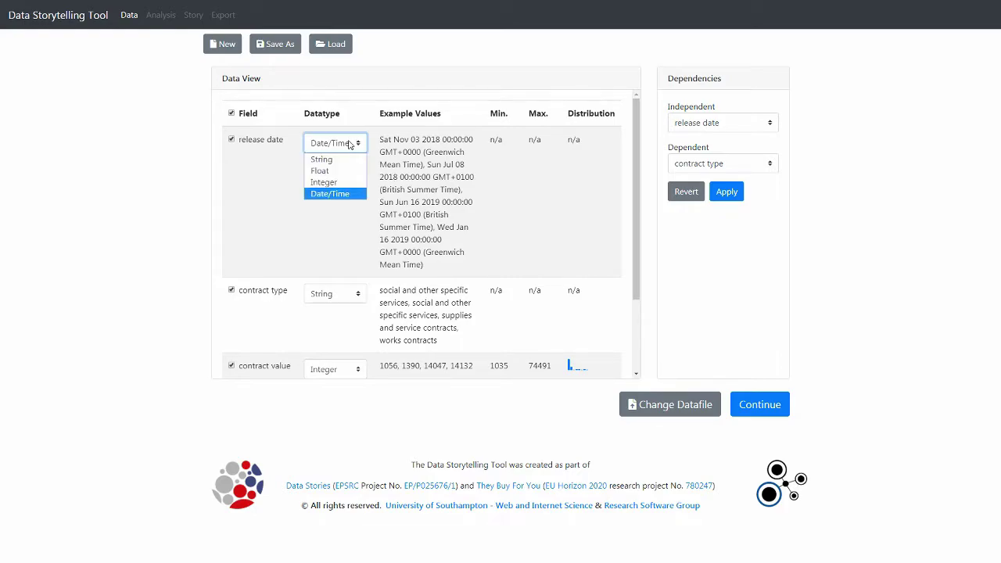
left_click(352, 213)
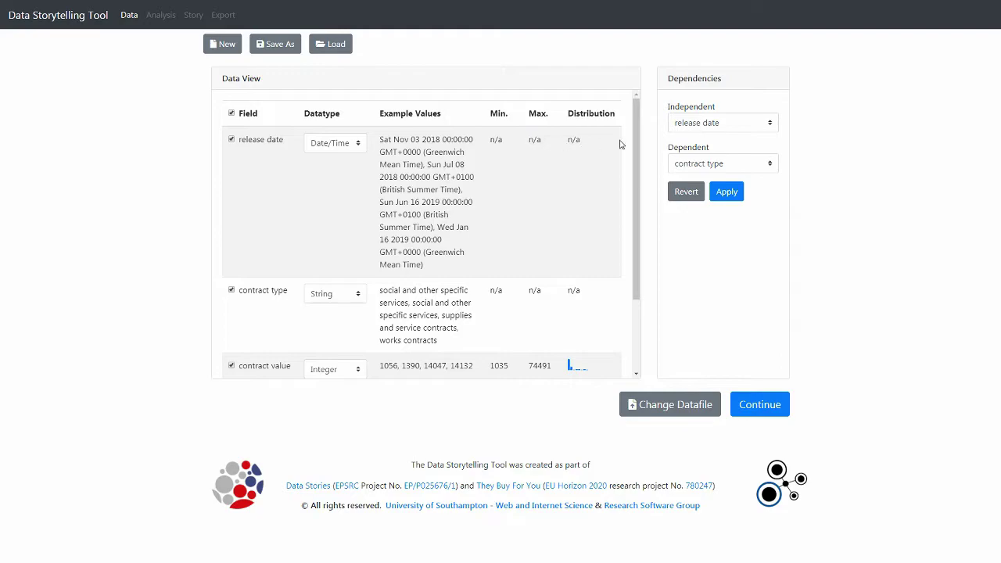
Step: Add a dependency with contract value as the independent field and supplier size as the dependent field
left_click(700, 123)
left_click(708, 161)
left_click(707, 164)
left_click(708, 214)
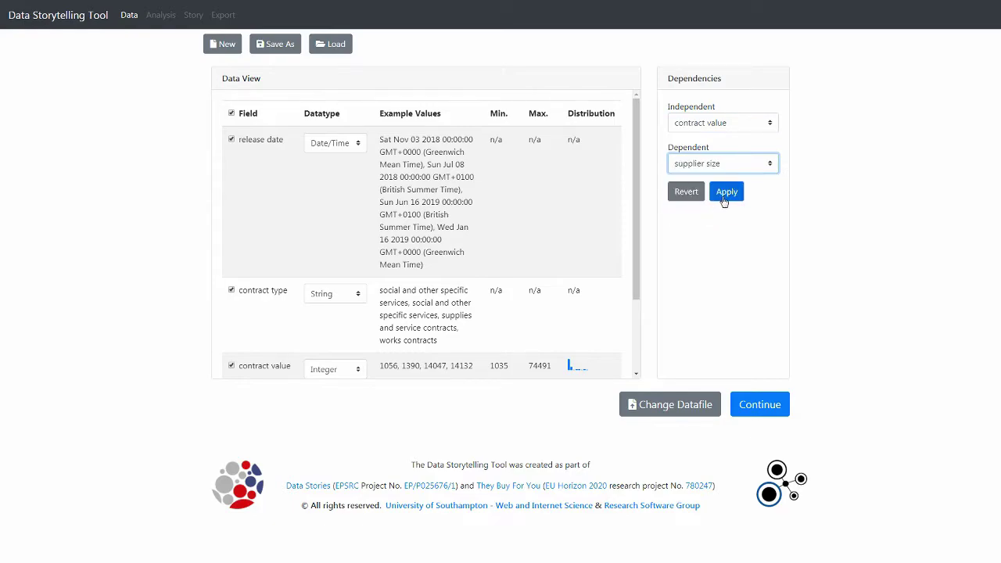
left_click(725, 195)
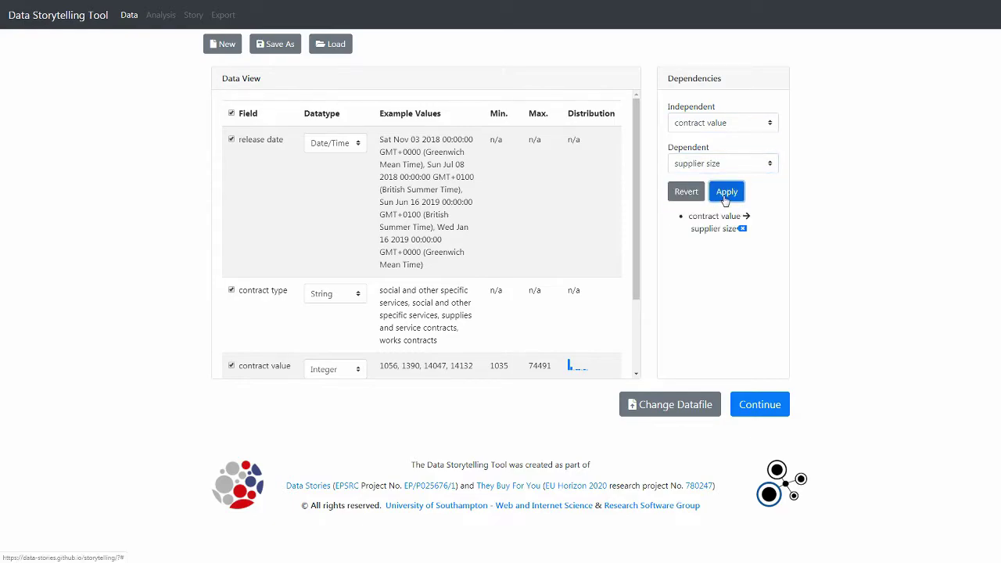
Step: Add a second dependency with release date as the independent field and contract value as the dependent field
left_click(693, 124)
left_click(696, 138)
left_click(696, 163)
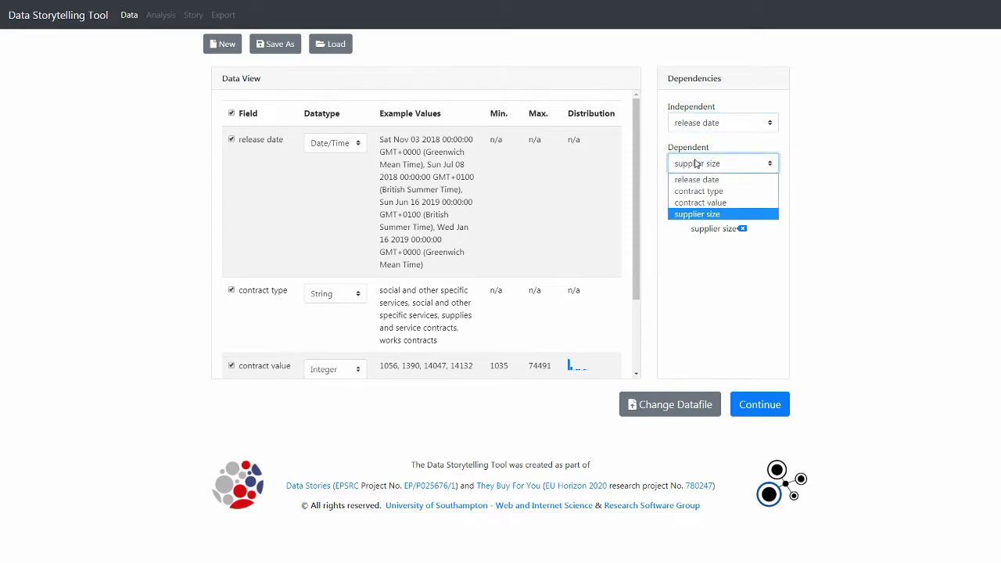
left_click(700, 203)
left_click(725, 193)
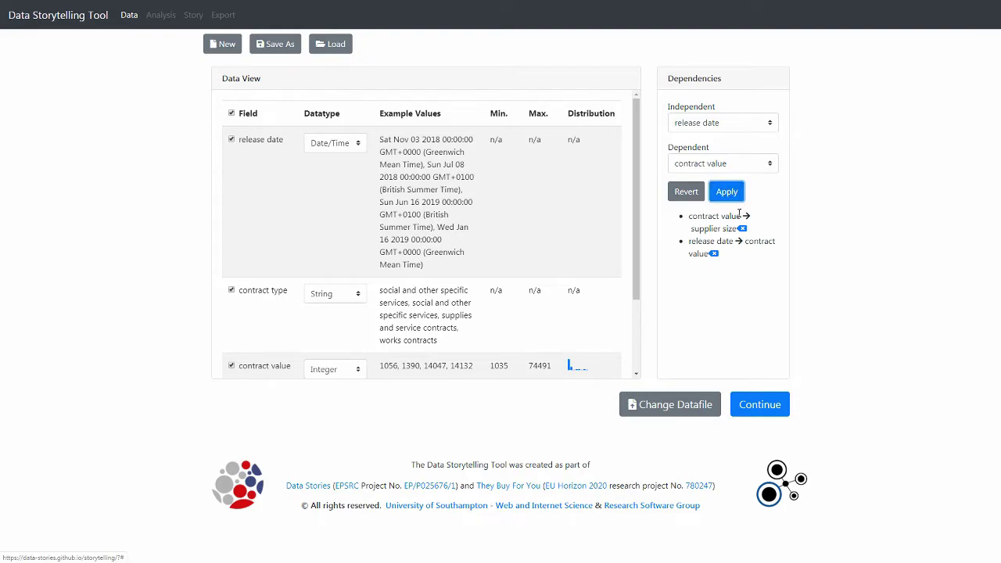
Step: Remove the dependency between release date and contract value, and add the same dependency again
left_click(714, 255)
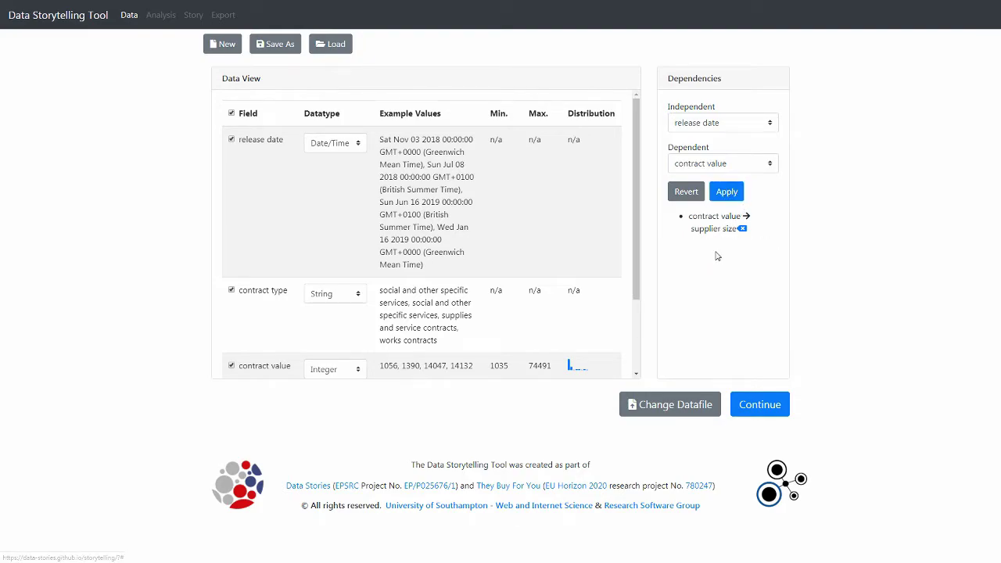
left_click(718, 197)
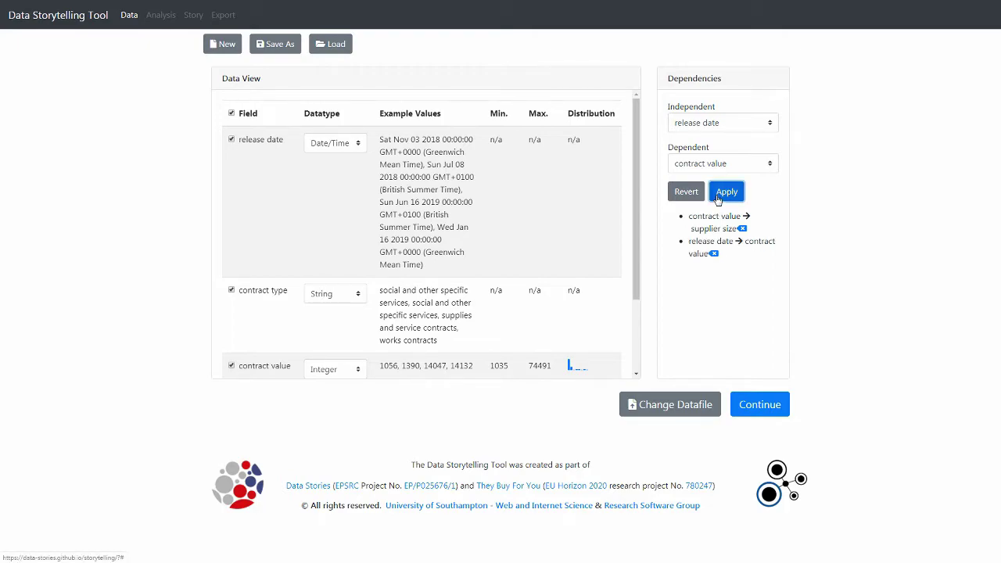
Step: Proceed to the data analysis and include the supplier size/contract value and contract type charts in the story
left_click(752, 407)
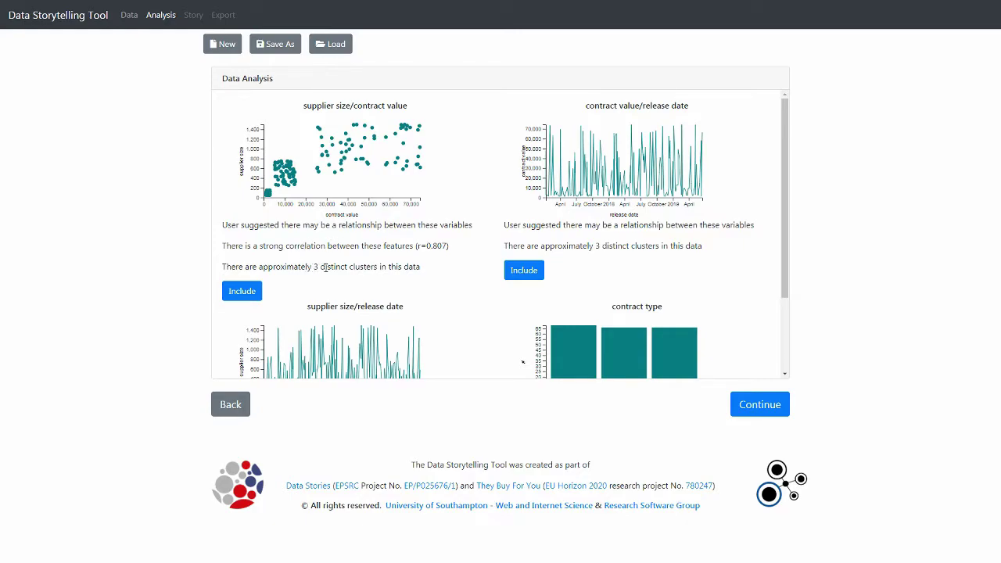
left_click(249, 294)
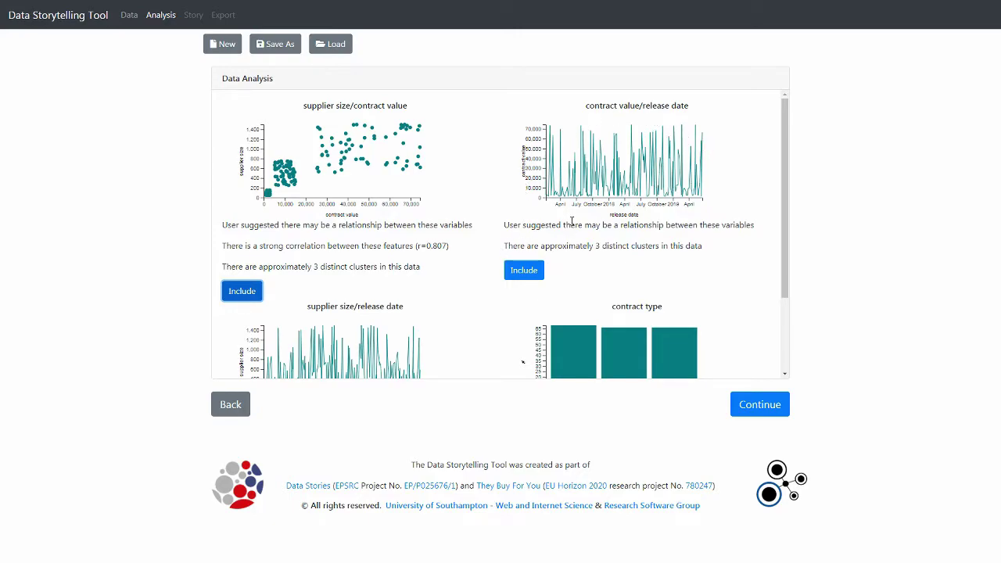
scroll(572, 220, "down", 2)
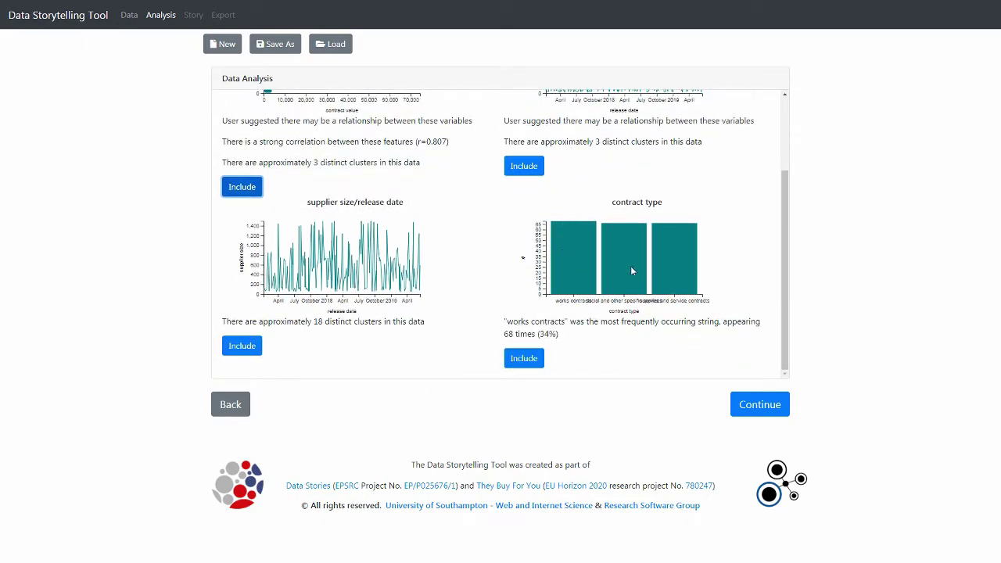
left_click(524, 365)
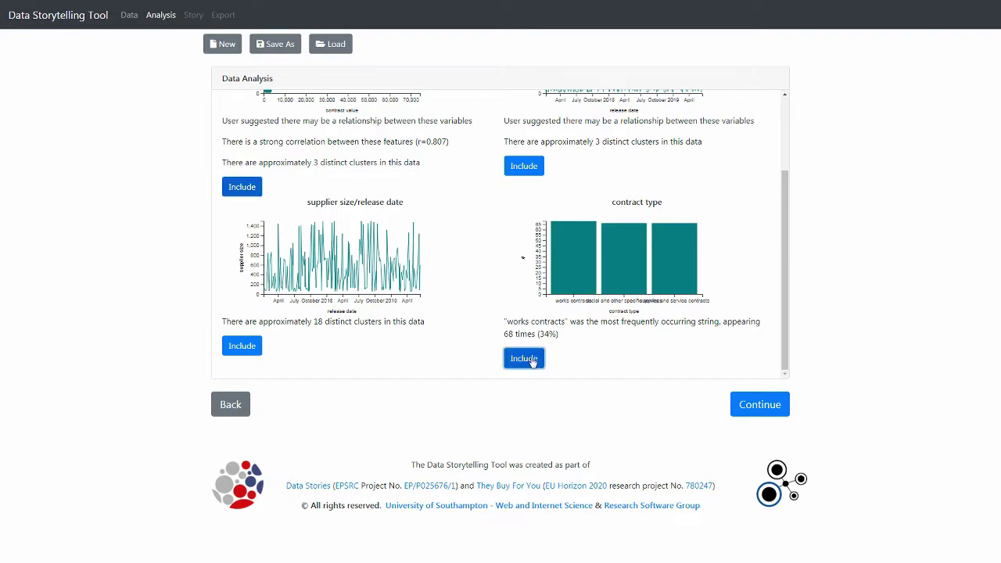
Step: Proceed to the story sections, title the story "My Data Story" and enter the author's full name
left_click(758, 403)
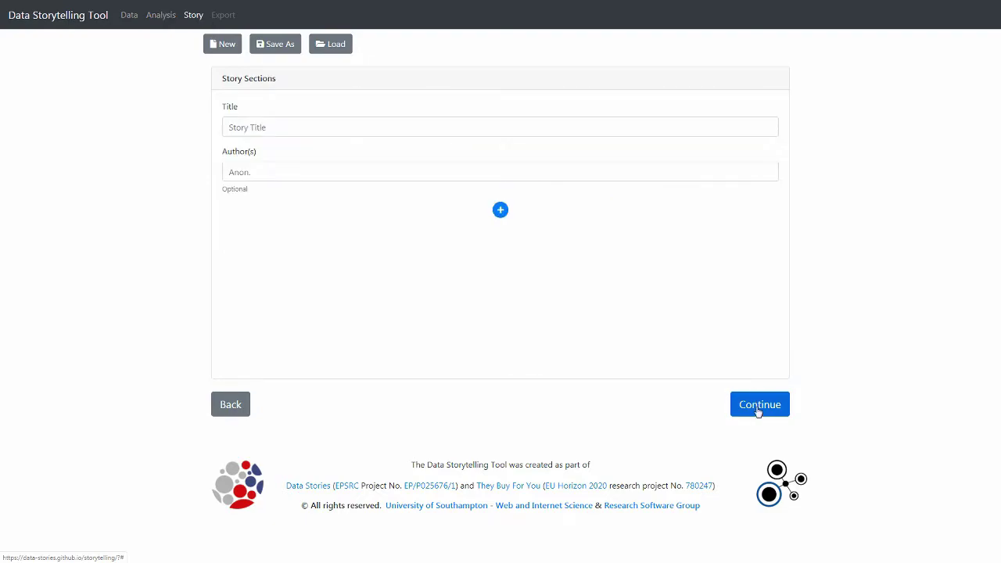
left_click(291, 121)
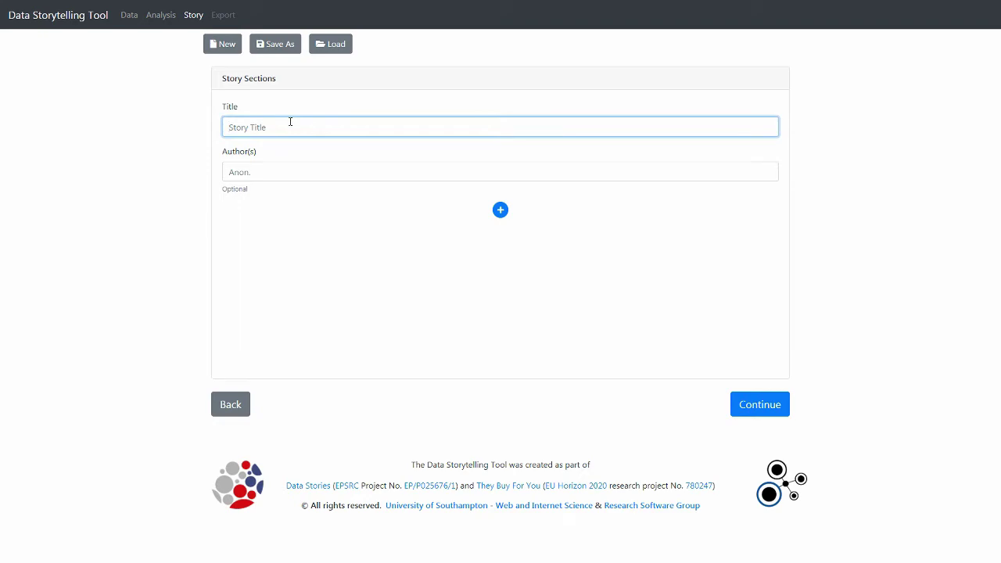
type("My Data Story")
key("Tab")
type("Tom ")
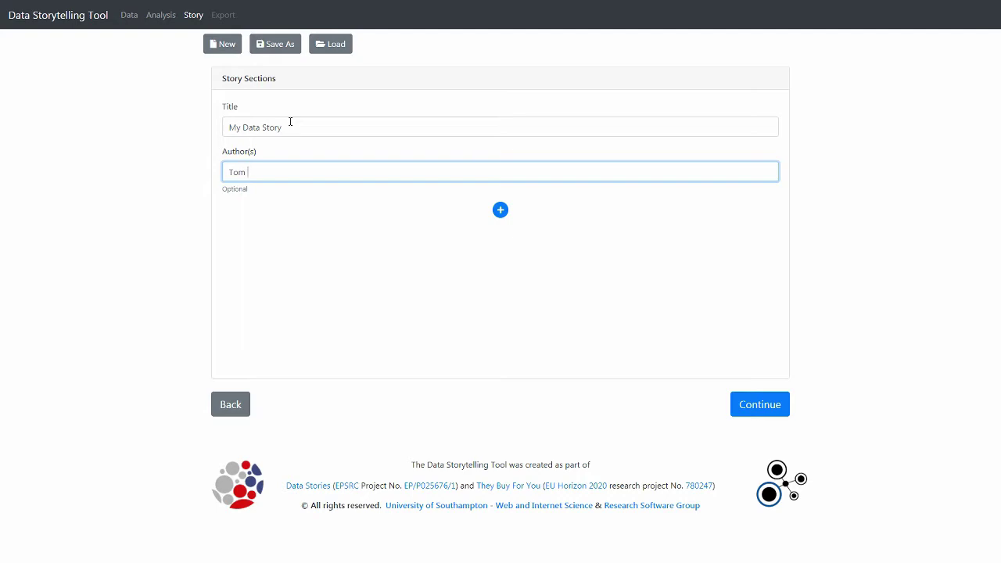
type("Blount")
Step: Add an article introduction section, followed by a new claim supported by observed data features
left_click(501, 211)
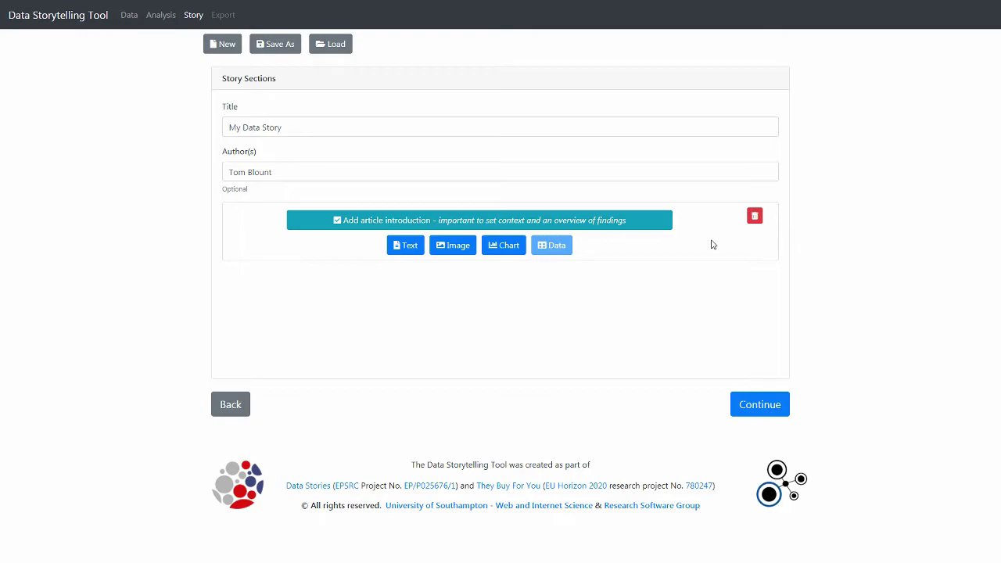
left_click(646, 225)
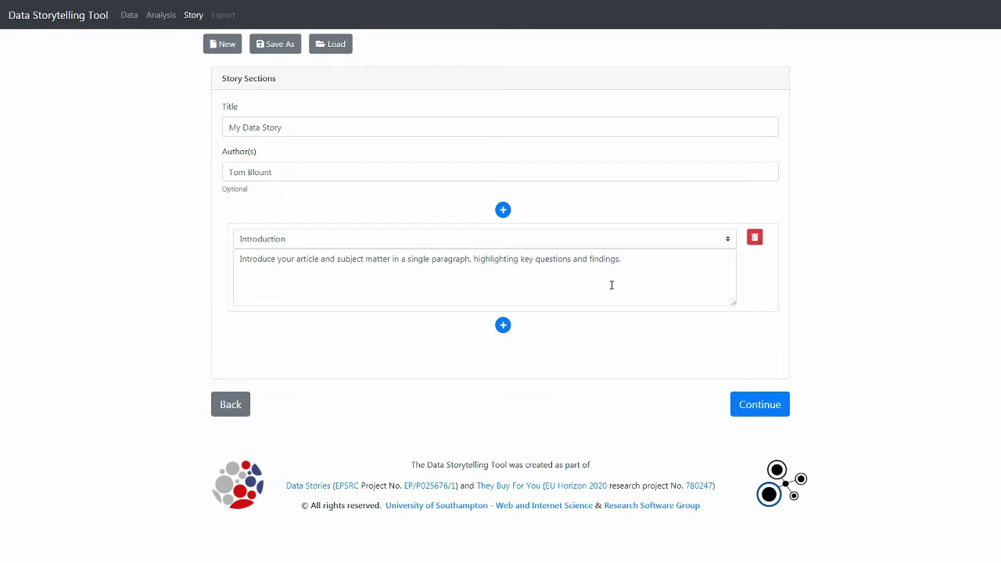
left_click(503, 326)
scroll(644, 345, "down", 1)
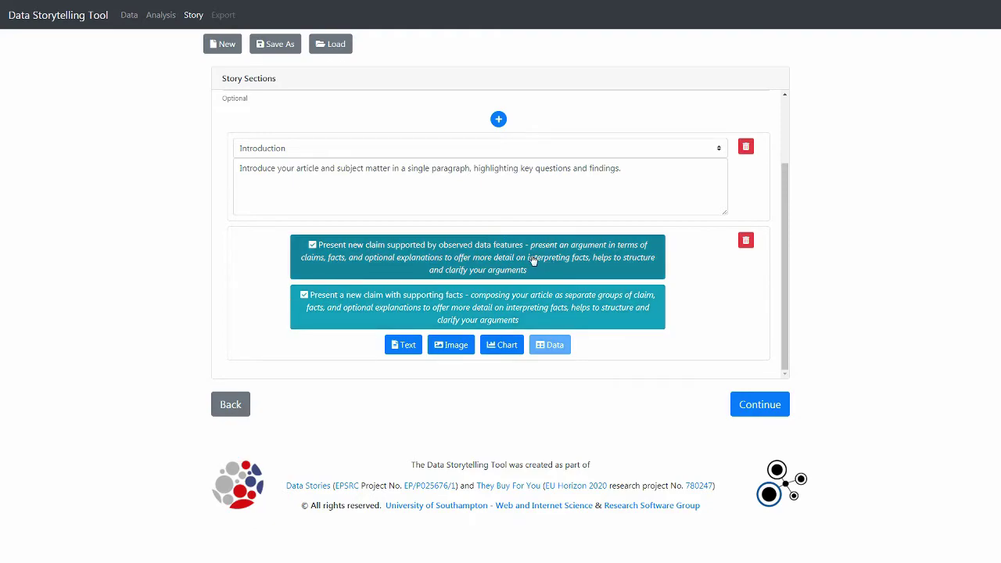
left_click(531, 259)
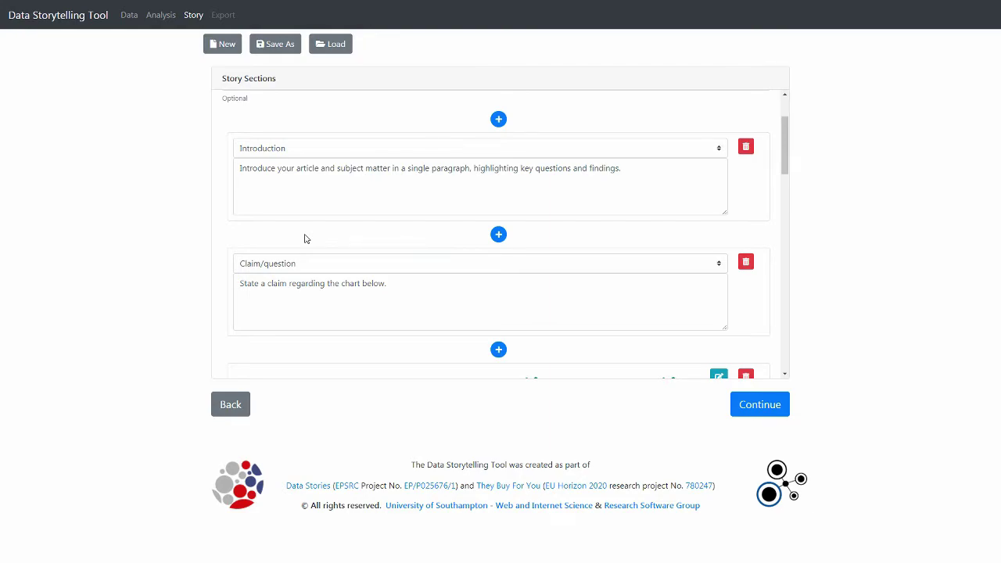
Step: Edit the scatter chart's annotations and place one around the dense cluster near the origin, with its text anchor beside it
scroll(305, 238, "down", 1)
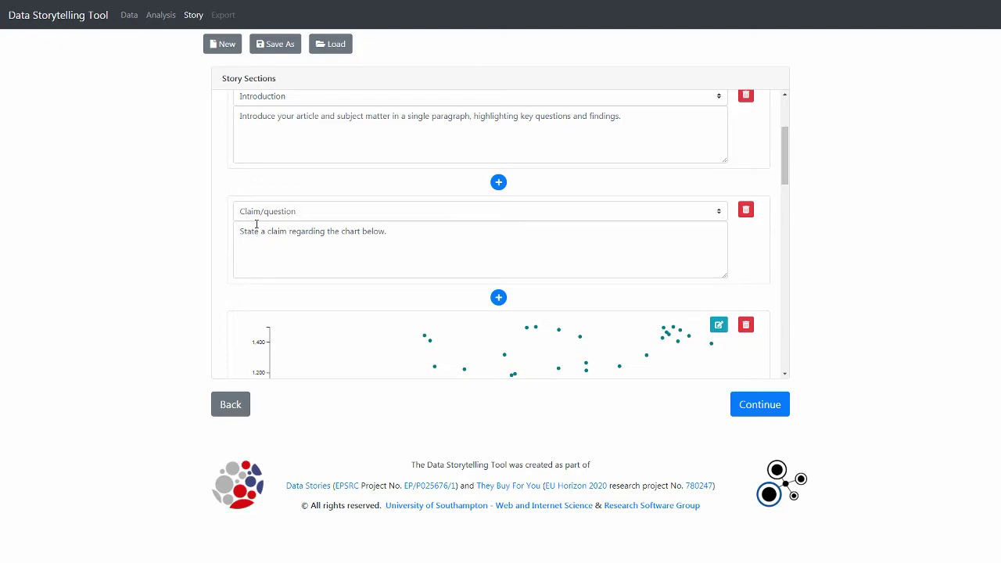
scroll(256, 225, "down", 5)
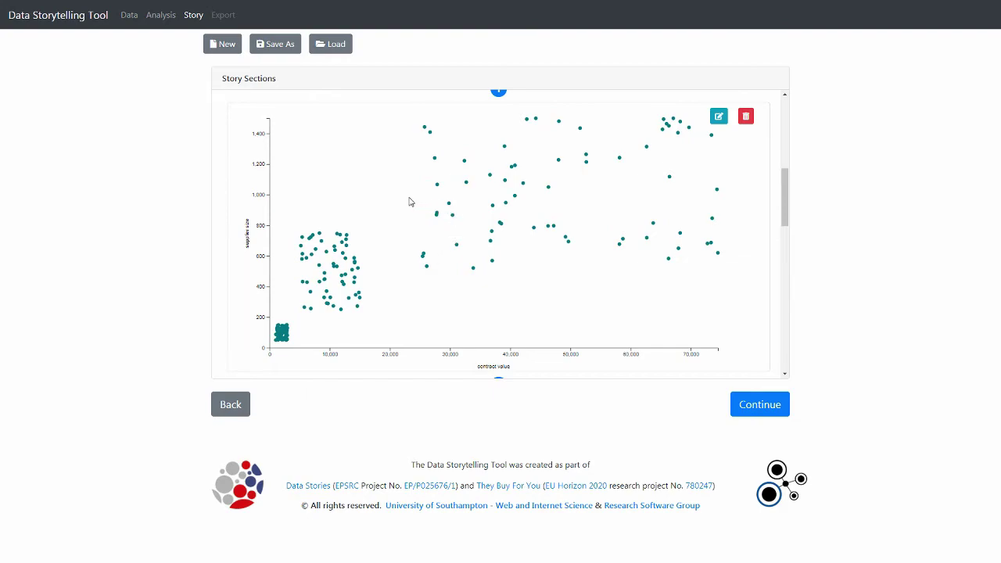
left_click(720, 118)
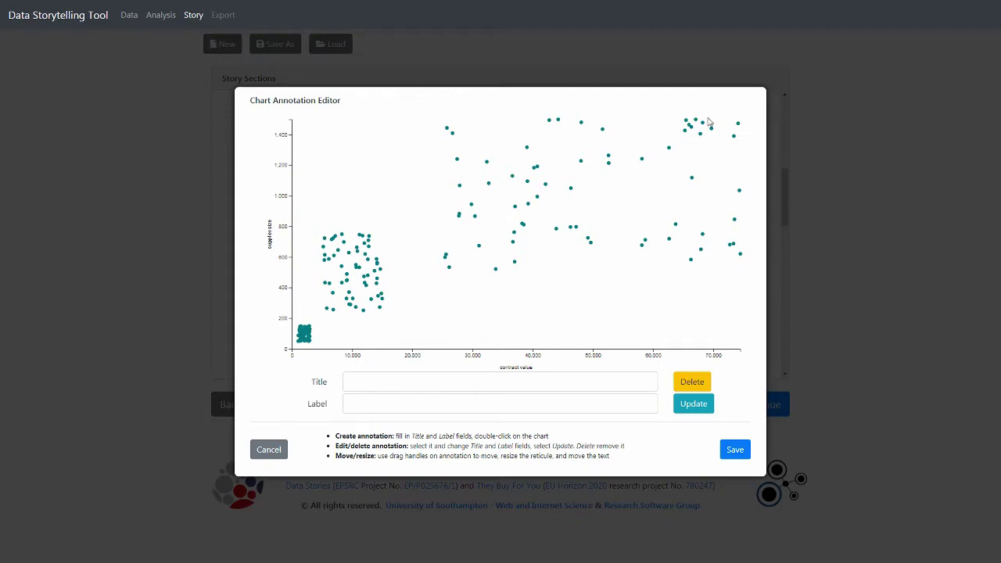
double_click(309, 338)
mouse_move(323, 349)
left_mouse_down()
mouse_move(339, 364)
mouse_move(331, 340)
mouse_move(319, 343)
mouse_move(349, 354)
mouse_move(358, 334)
left_mouse_up()
left_click(355, 375)
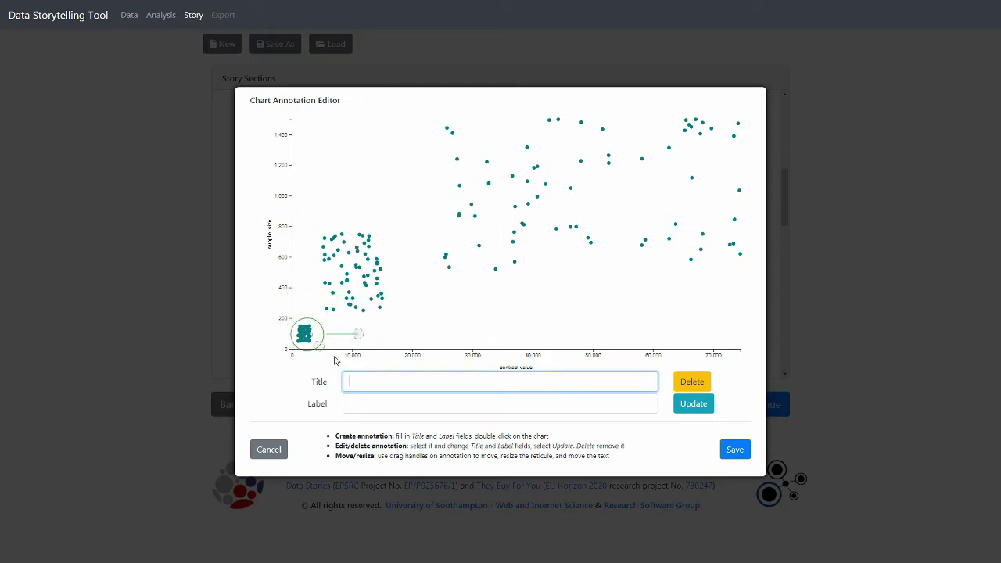
Step: Give the annotation the title "Small Cluster" and the label "This represents a small cluster"
type("Small Cluster")
key("Tab")
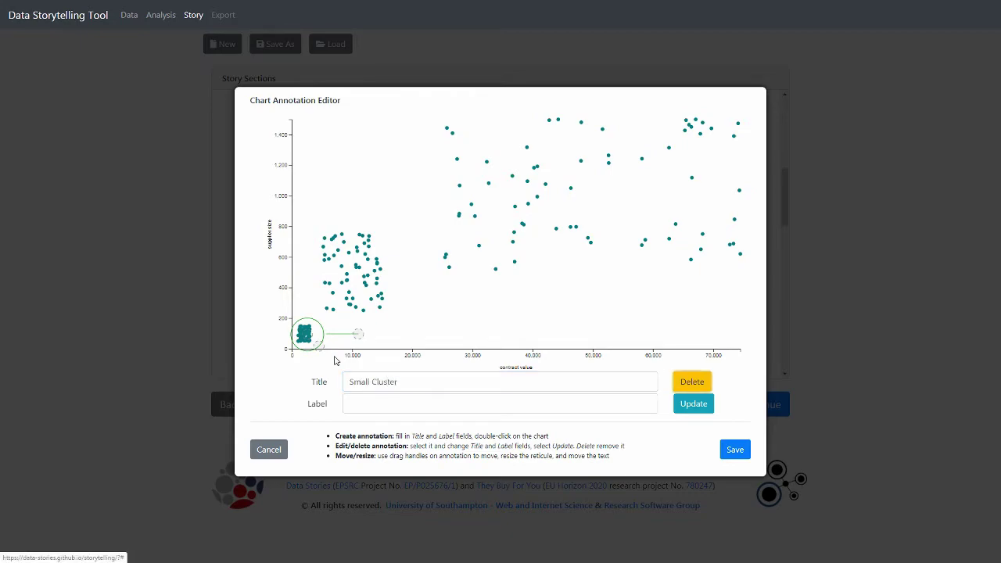
left_click(403, 405)
type("This represents a sma")
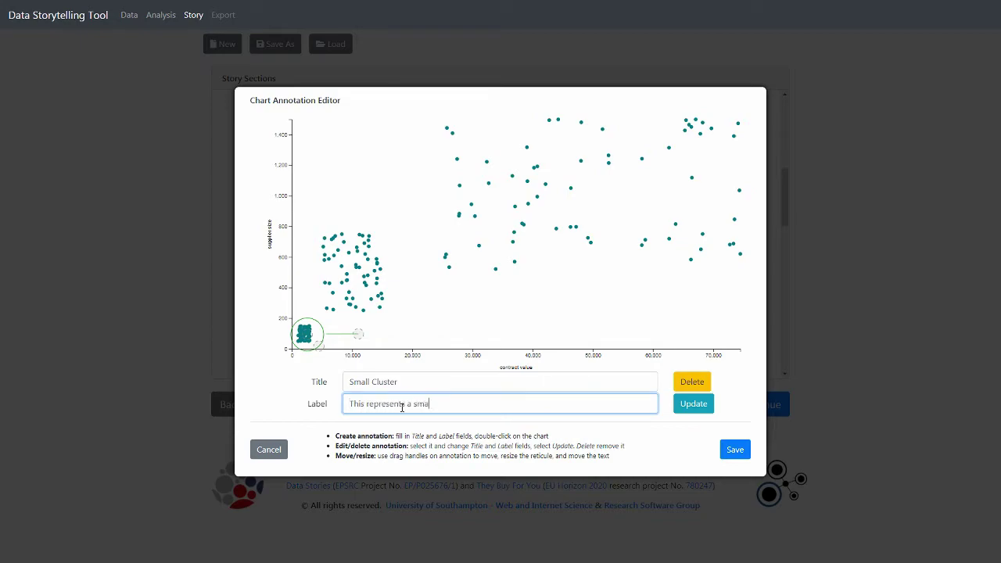
type("ll cluster")
left_click(693, 403)
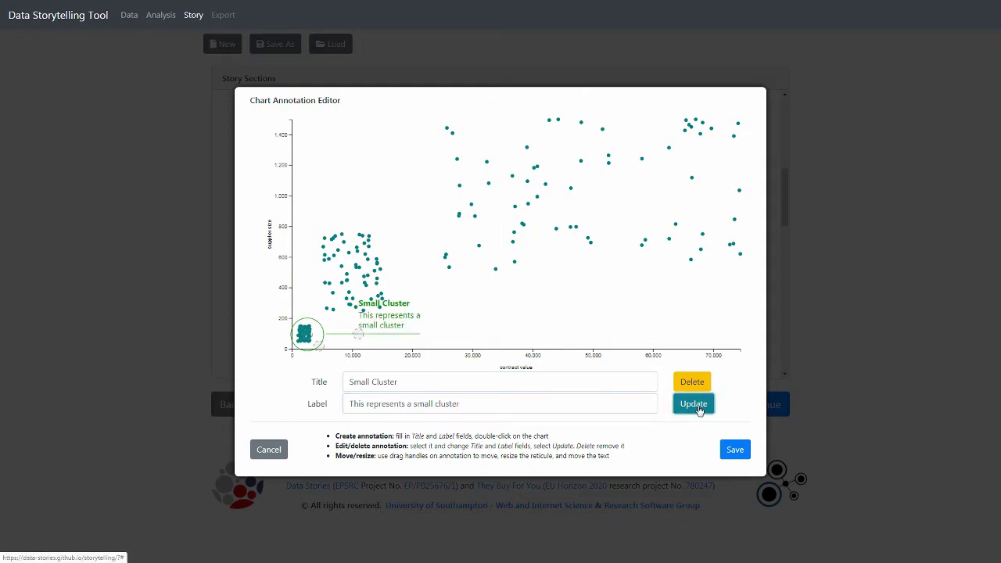
Step: Move the annotation's text clear of the neighbouring points, to about 20,000 along the contract value axis, and save the chart annotations
left_click_drag(361, 337, 416, 335)
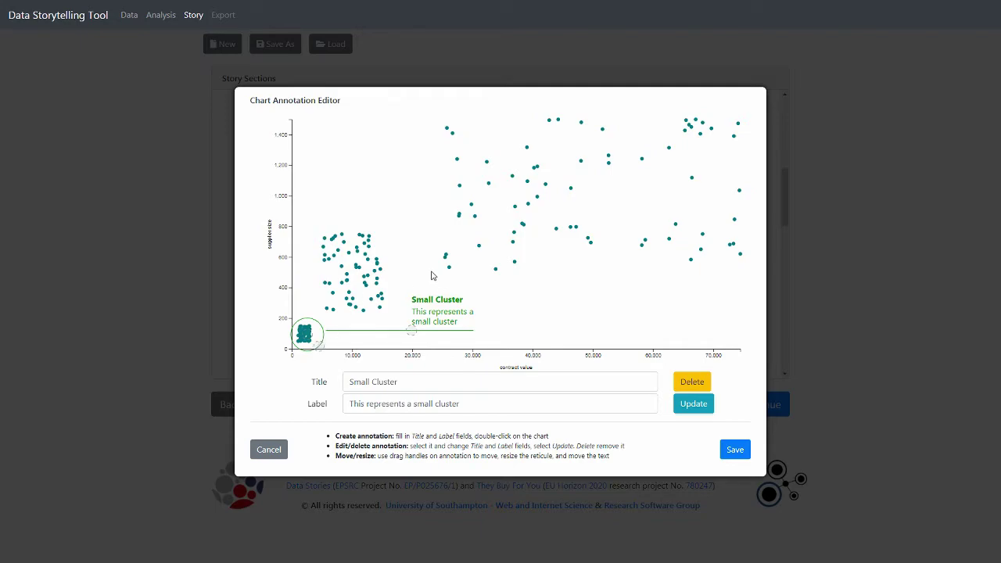
left_click(742, 452)
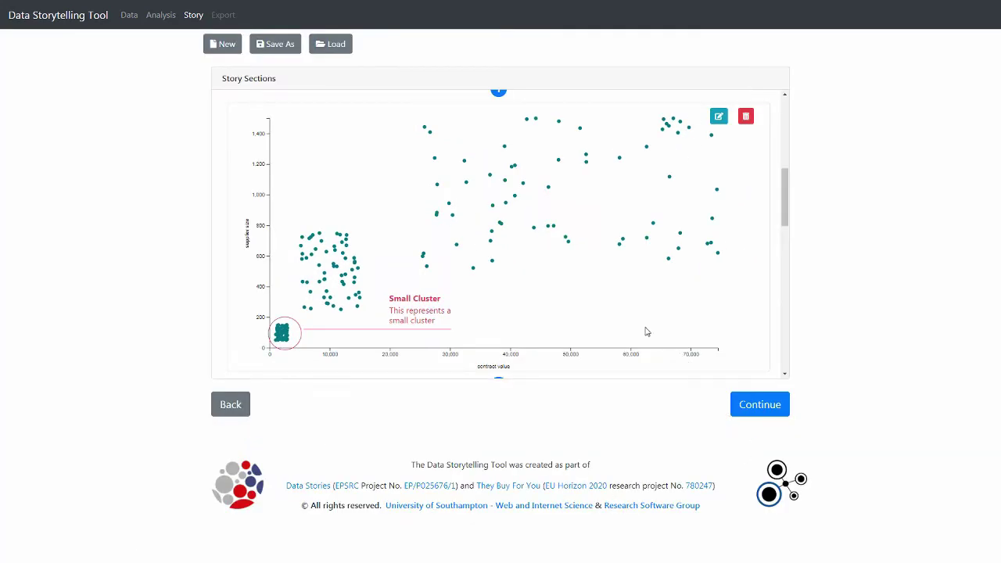
Step: Review the suggested explanation, fact/evidence and conclusion sections that follow the annotated chart
scroll(626, 317, "down", 3)
scroll(626, 317, "down", 2)
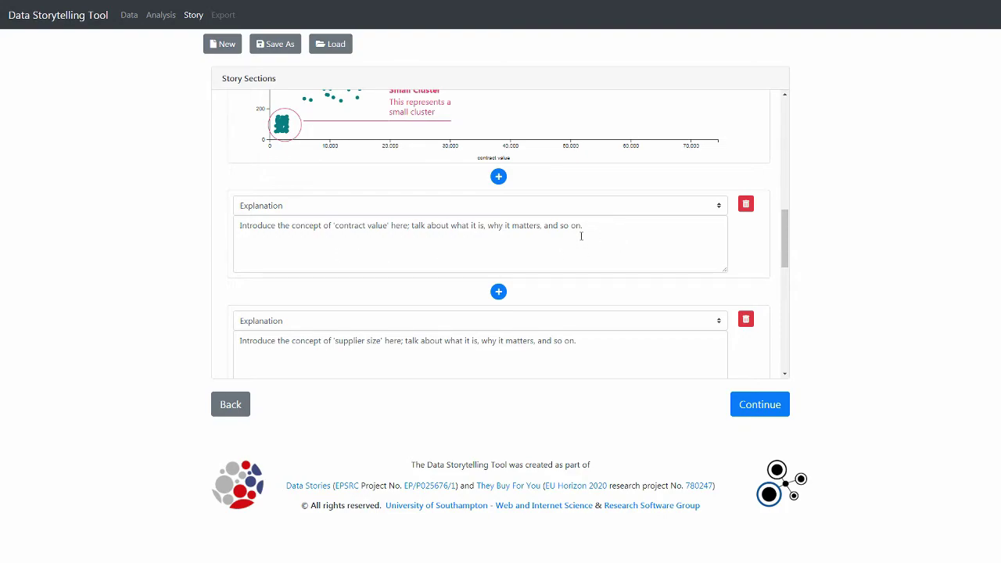
scroll(581, 235, "down", 3)
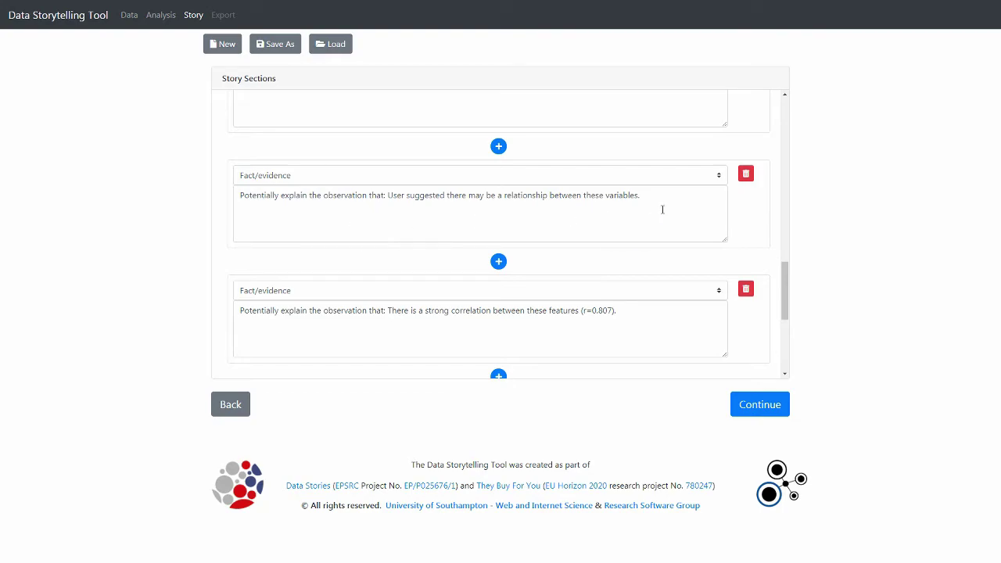
scroll(447, 209, "down", 4)
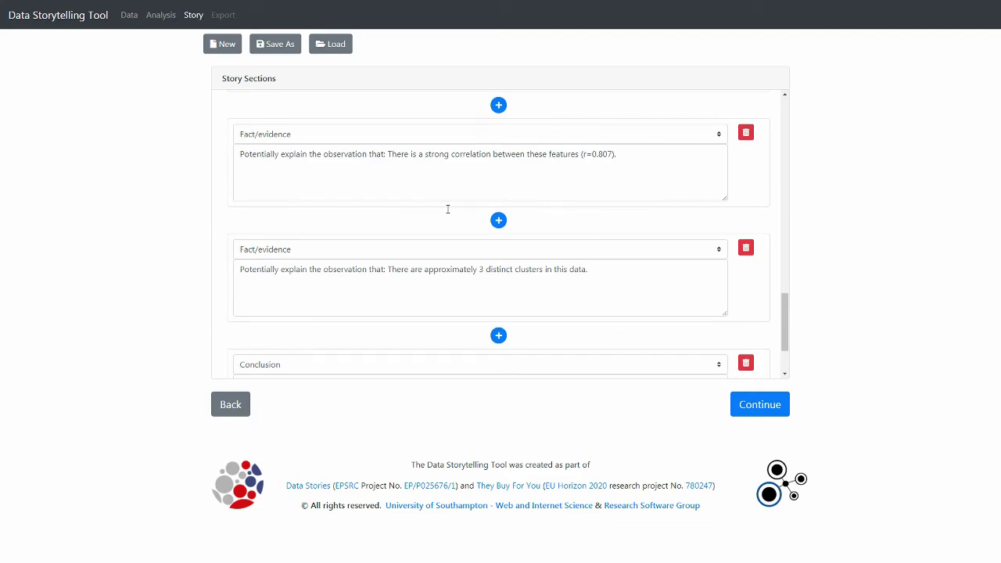
scroll(447, 209, "down", 1)
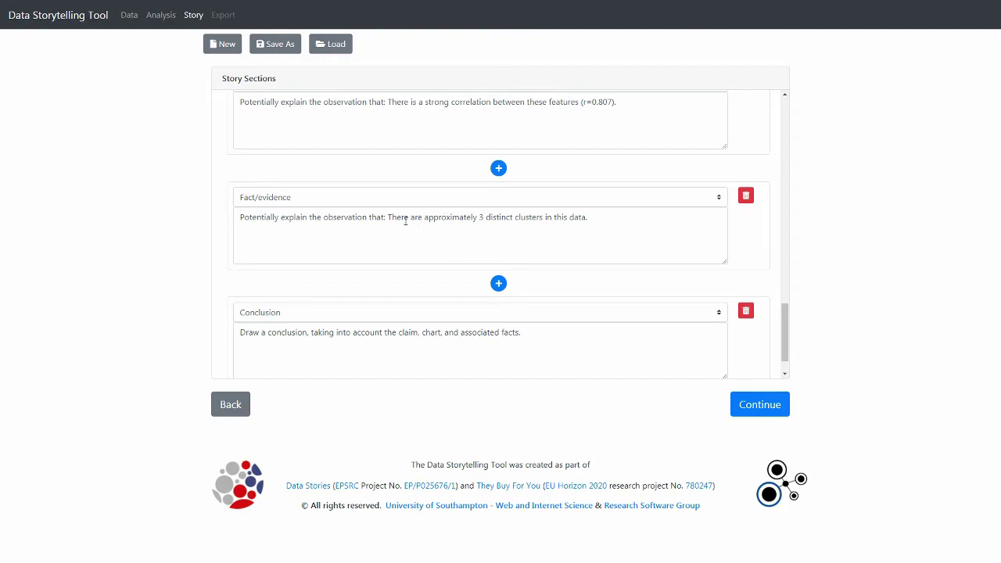
Step: Add another fact/evidence section justifying the claim after the cluster fact, and follow it with an explanation section on that evidence
left_click(496, 284)
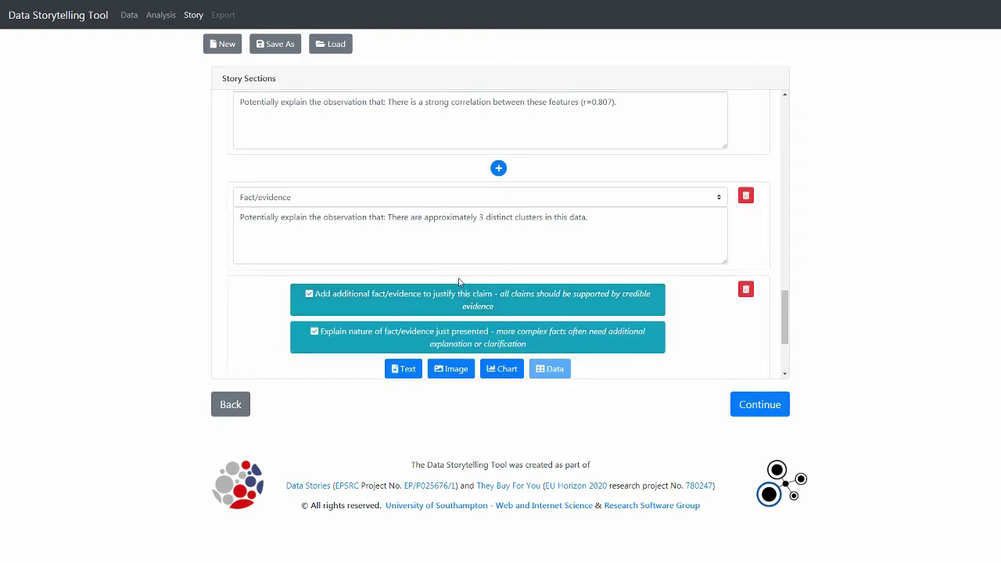
left_click(365, 294)
scroll(363, 293, "down", 2)
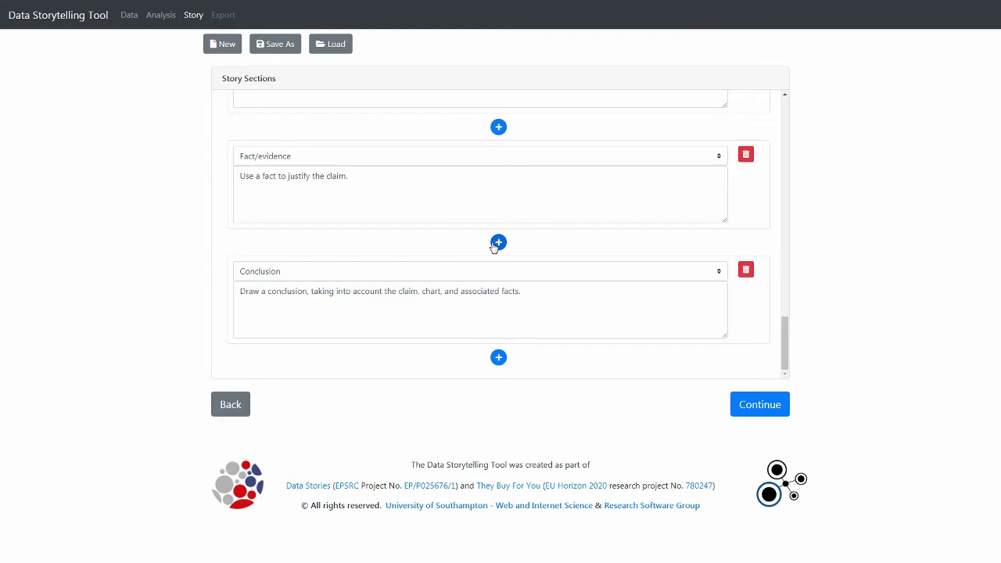
left_click(494, 245)
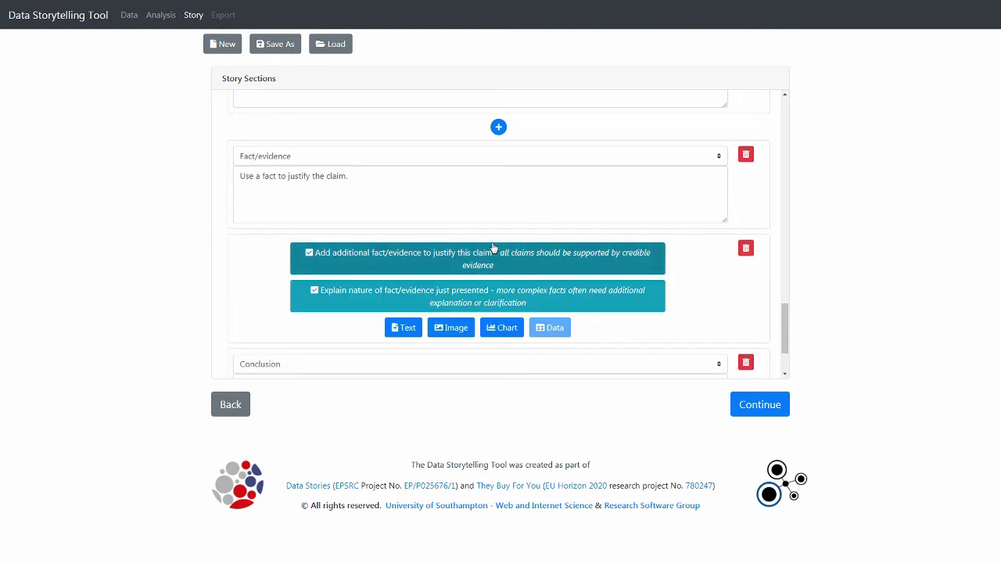
left_click(388, 294)
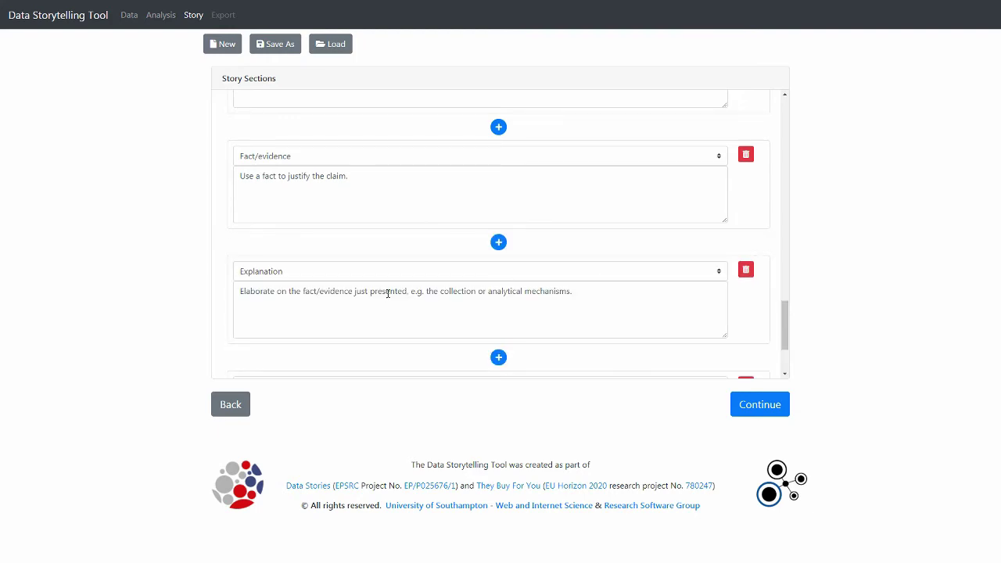
scroll(388, 294, "down", 2)
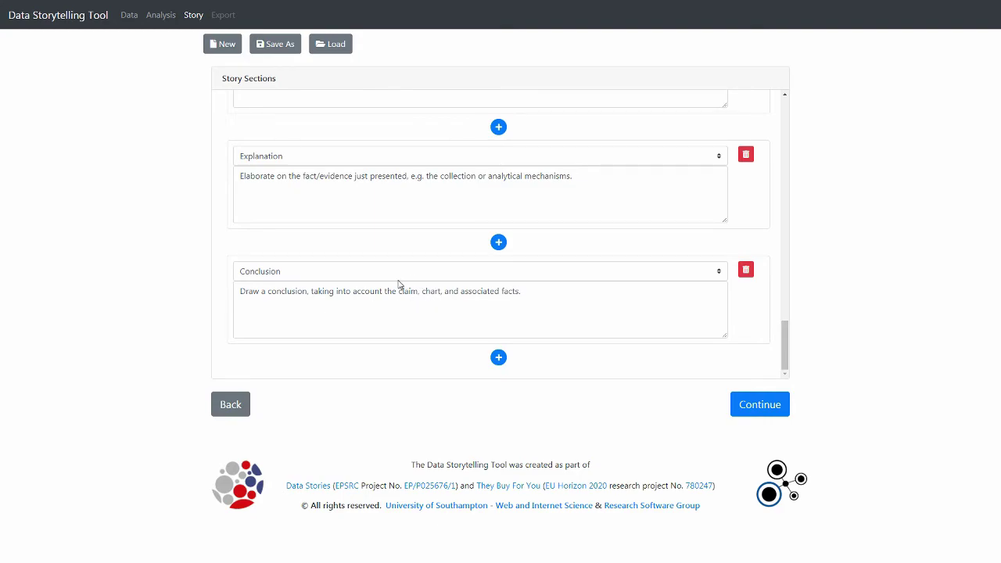
Step: Add an article conclusion section after the final conclusion section of the story
left_click(498, 357)
scroll(487, 354, "down", 2)
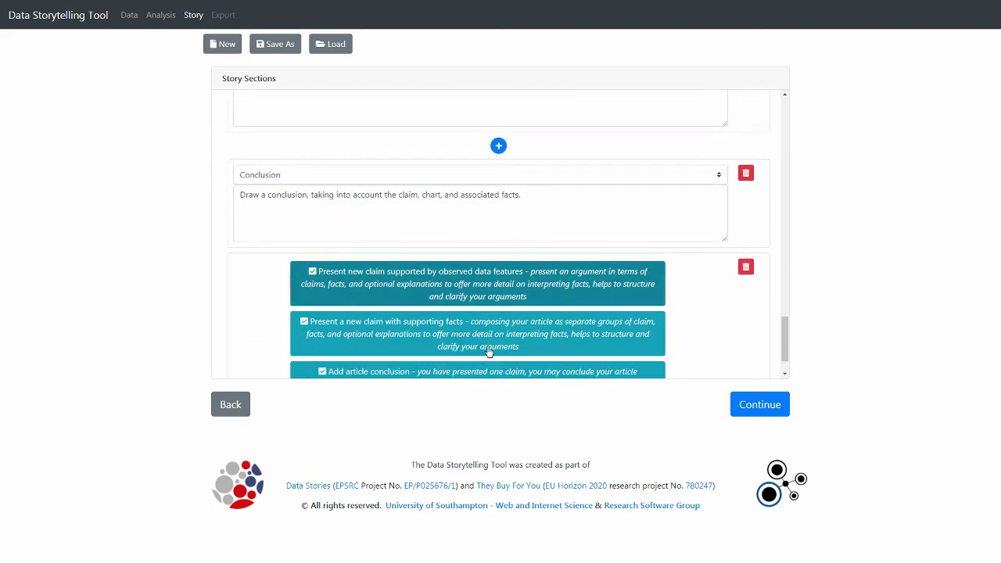
scroll(371, 298, "down", 1)
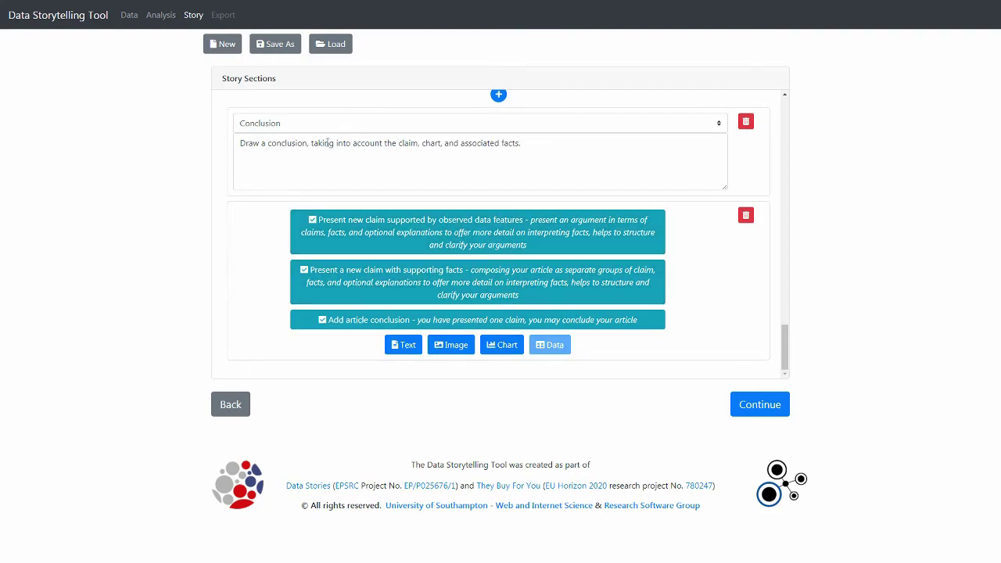
left_click(339, 323)
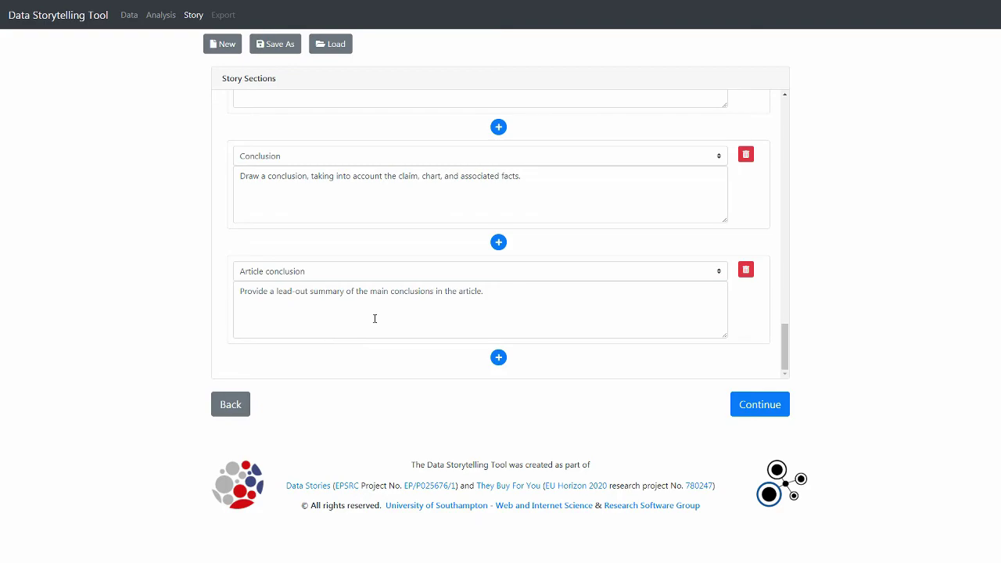
Step: Insert a chart section between the conclusion and the article conclusion, and look over its suggested and custom chart options
left_click(498, 241)
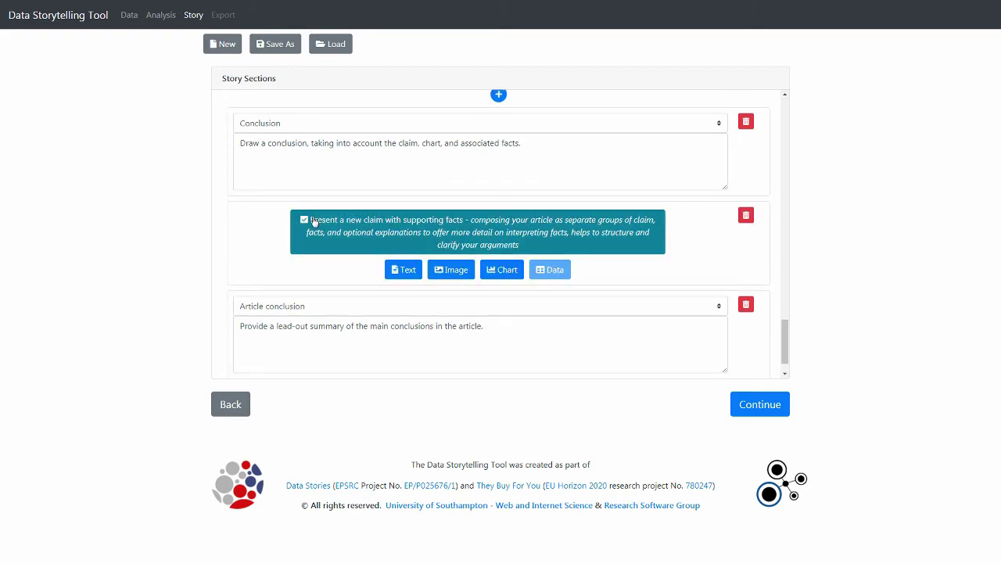
left_click(493, 274)
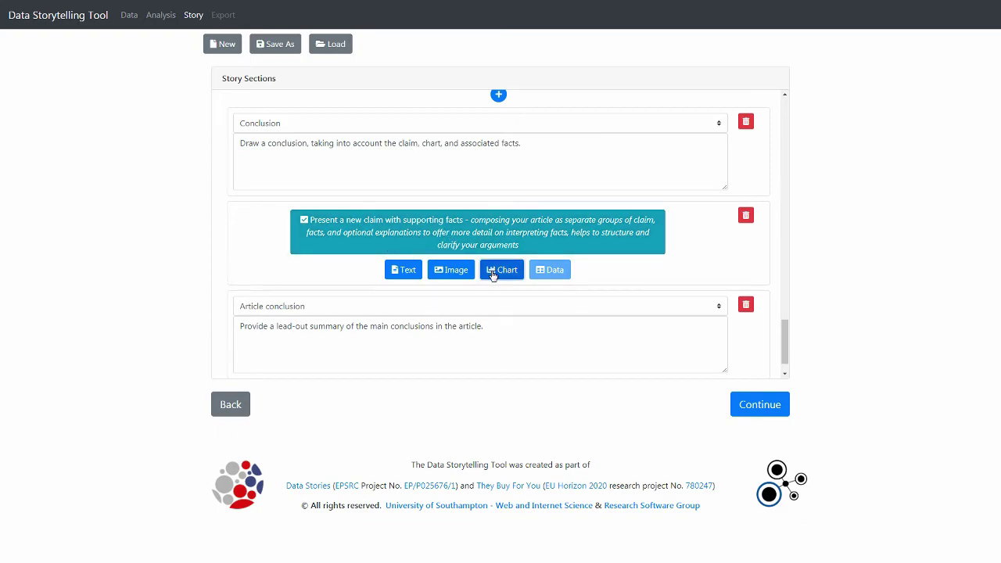
scroll(422, 262, "down", 1)
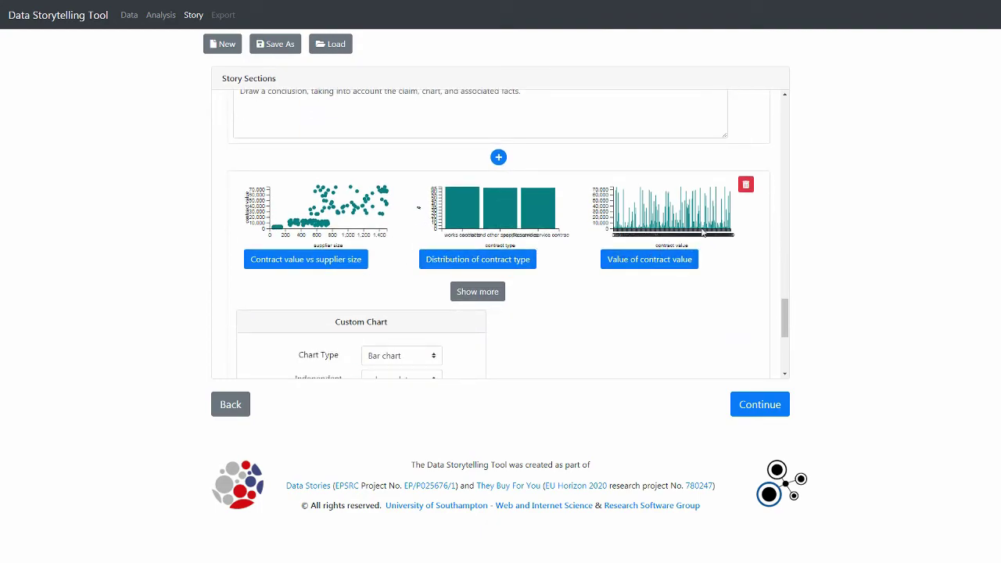
scroll(337, 208, "down", 2)
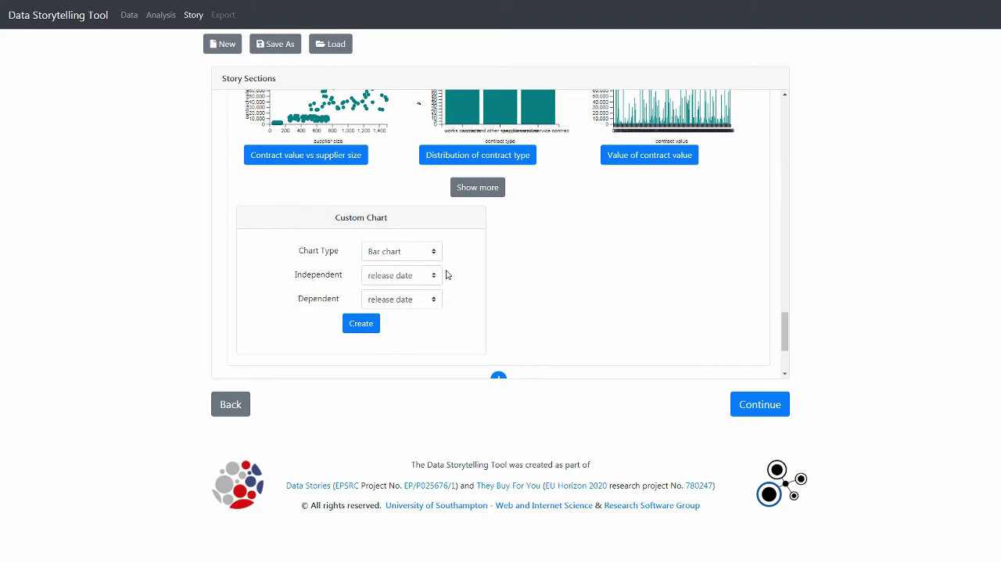
scroll(485, 252, "down", 3)
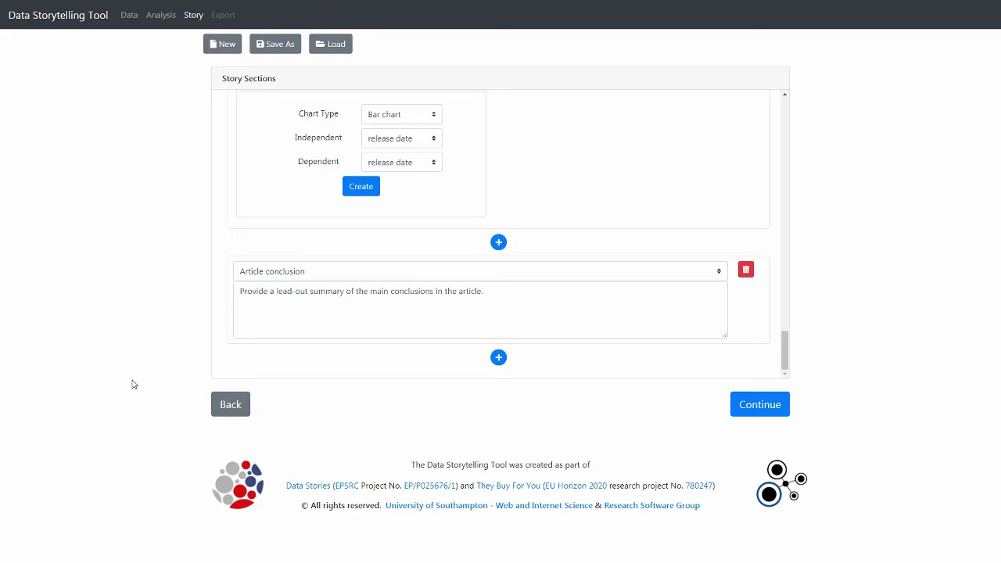
left_click(499, 357)
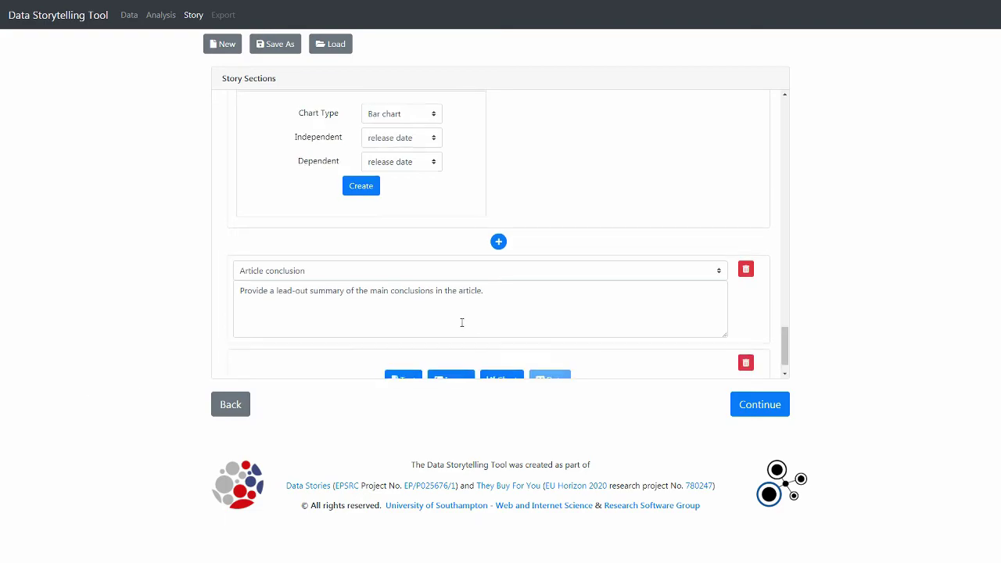
scroll(481, 345, "down", 1)
left_click(456, 348)
scroll(433, 345, "down", 2)
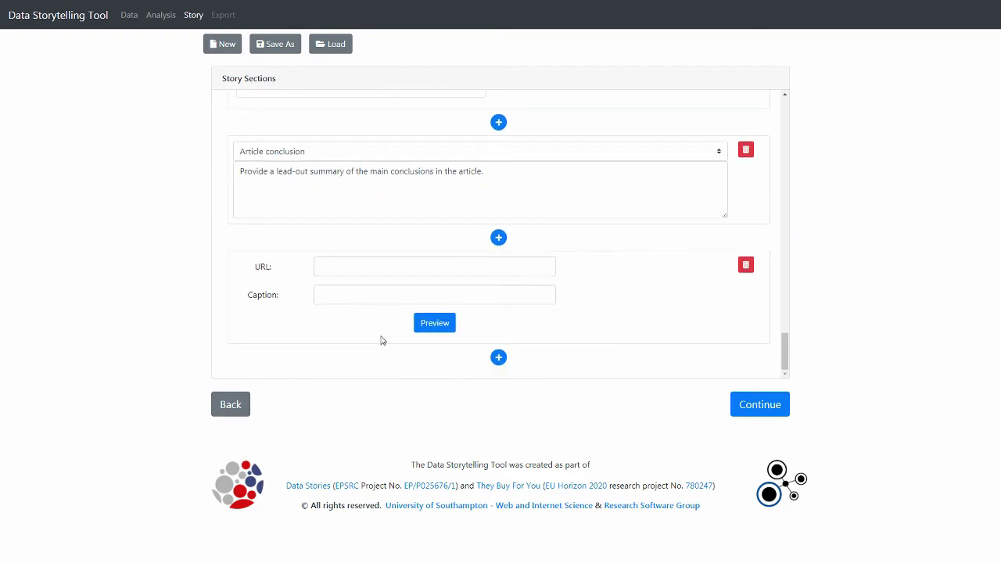
left_click(406, 271)
type("https://storage.needpix.com/rsynced_images/big-data-4133840_1280.jpg")
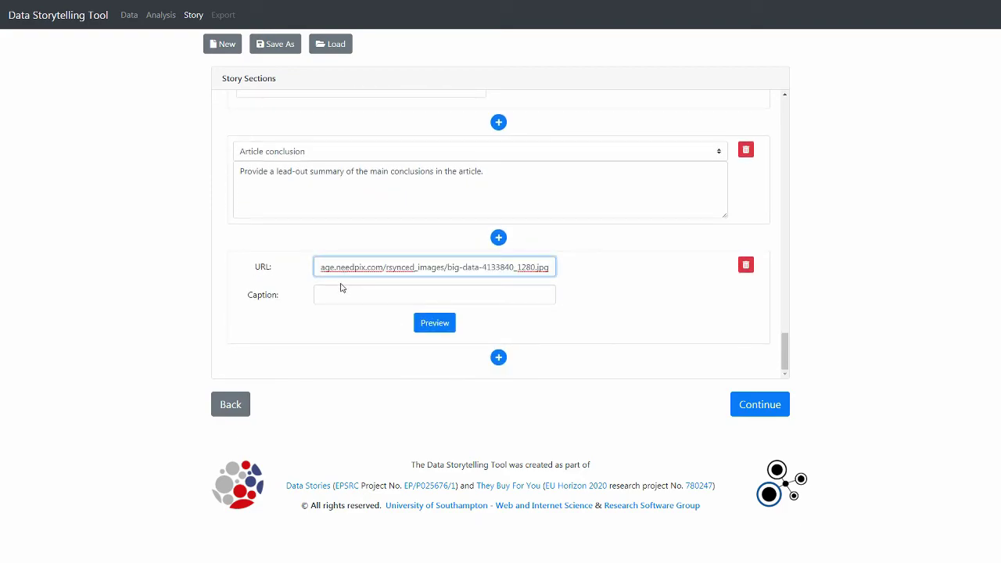
Step: Give the image the caption "Big Data" and preview it with its caption
left_click(329, 291)
type("Data ")
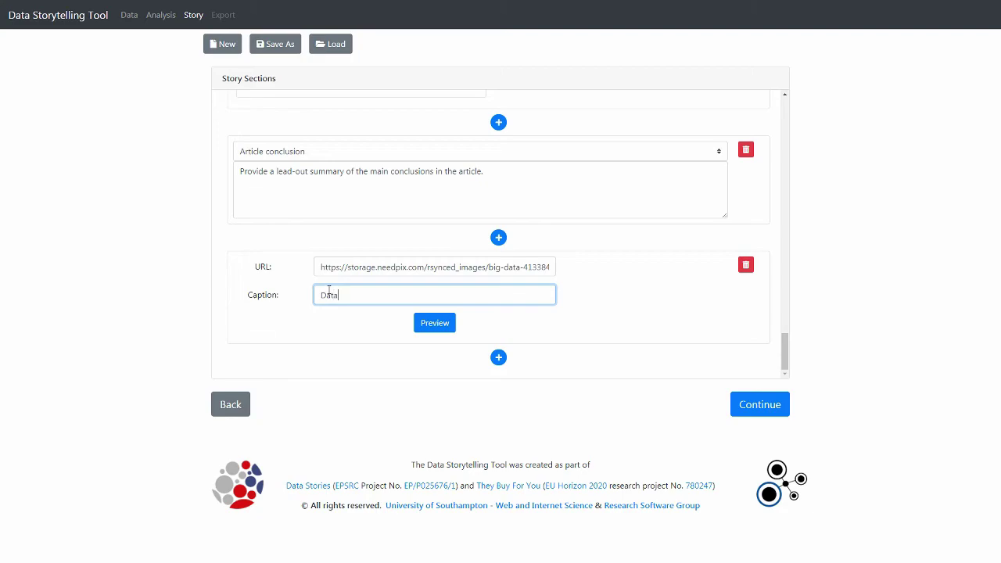
type("A")
key("BackSpace")
type("Big")
left_click(435, 323)
scroll(426, 320, "down", 1)
scroll(426, 321, "down", 4)
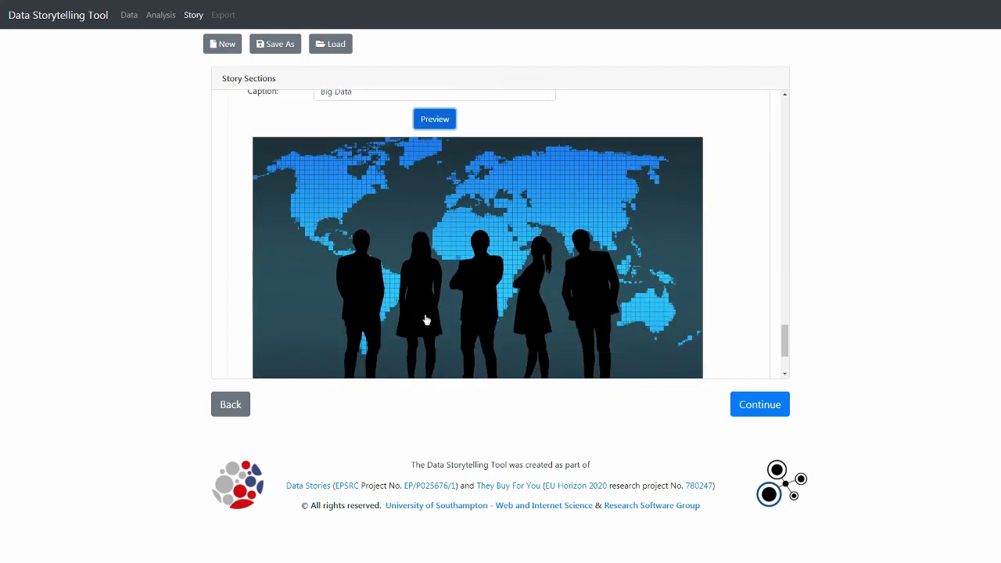
scroll(427, 319, "down", 1)
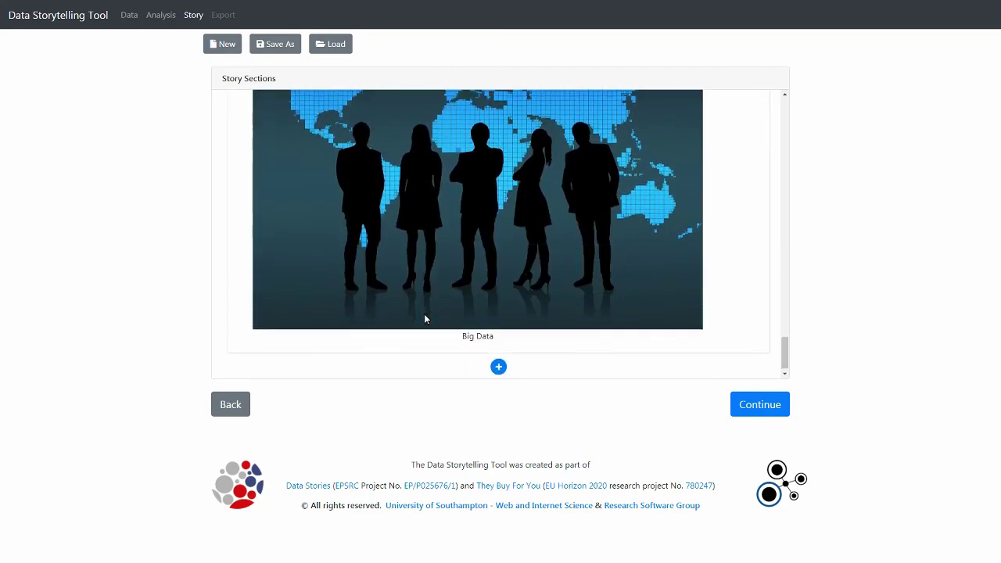
Step: Delete the image section that follows the article conclusion
scroll(428, 320, "up", 3)
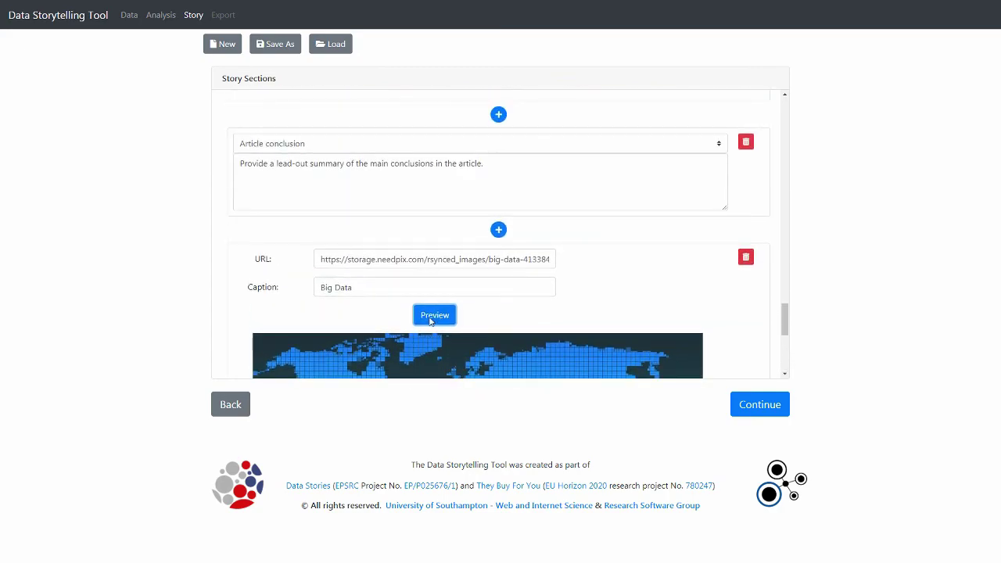
left_click(746, 258)
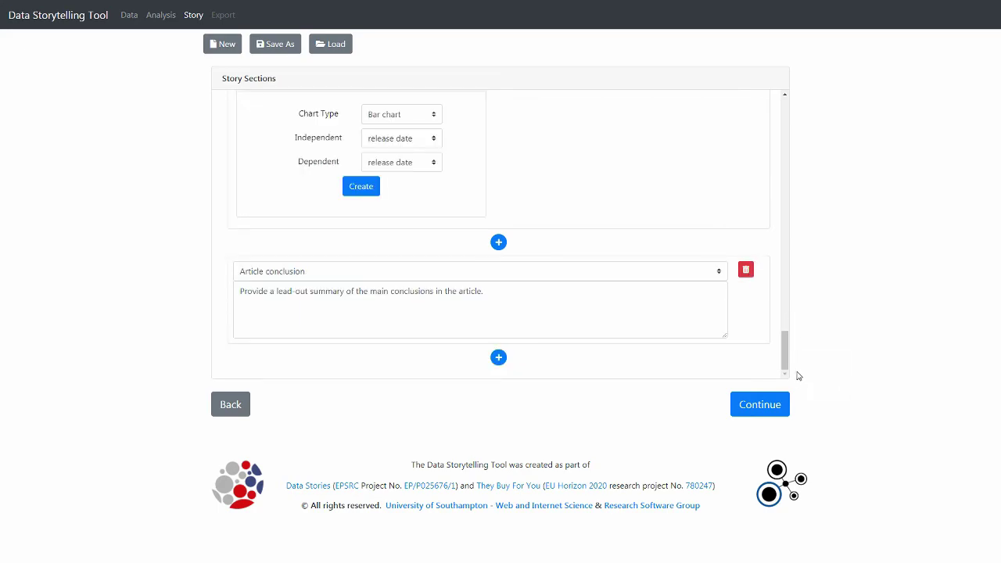
Step: Continue to the story's export stage and look through the available export formats, keeping Embeddable HTML (.html)
left_click(759, 406)
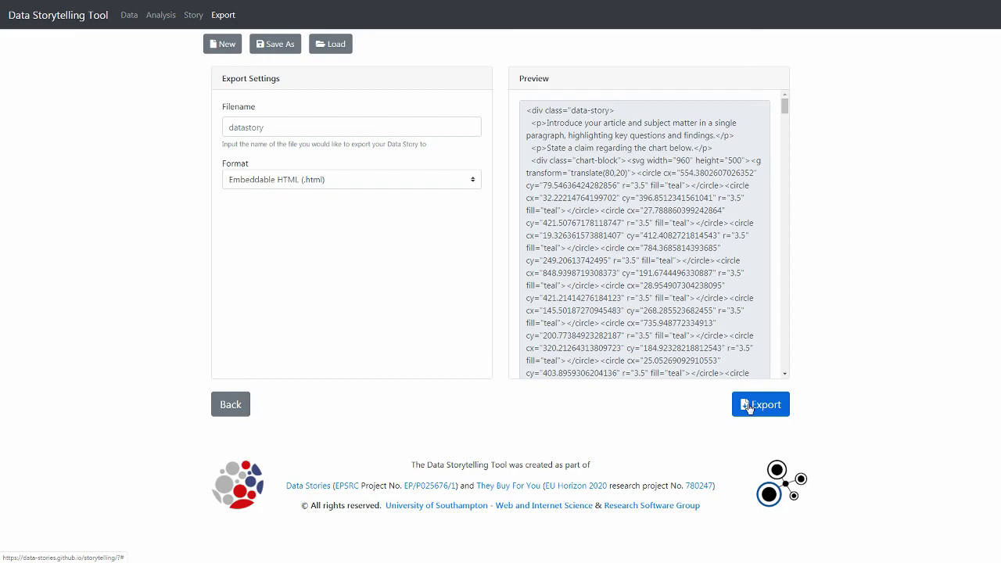
left_click(339, 180)
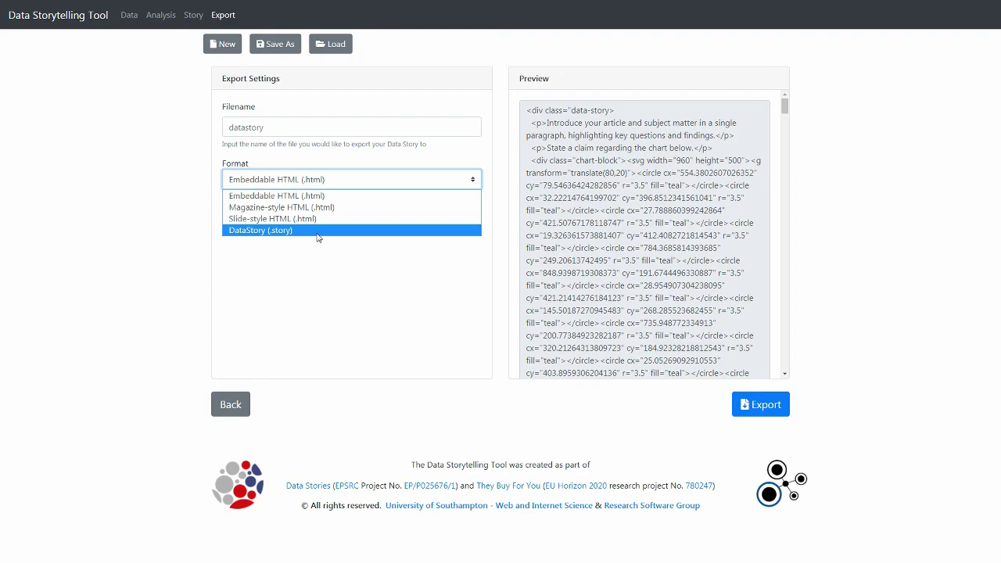
left_click(306, 300)
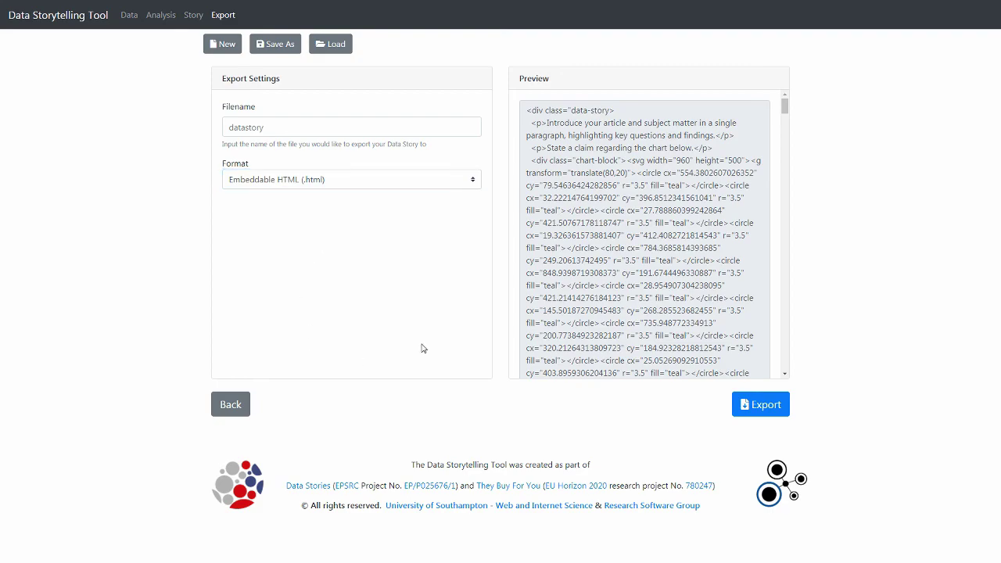